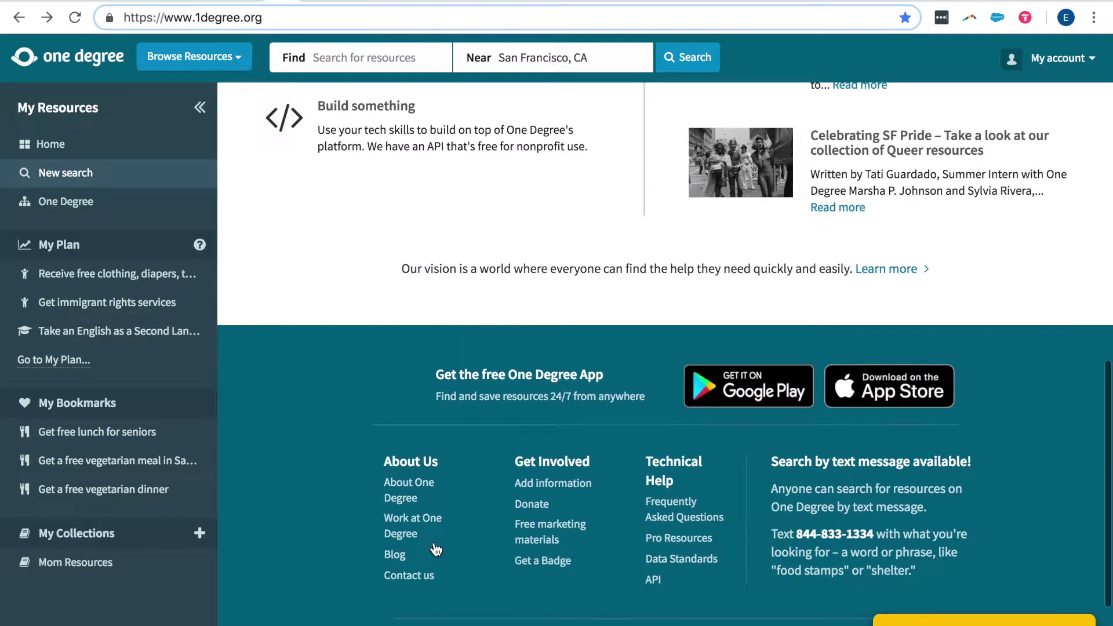
Open the Add Your Organization page and enter 'Dylan Hope Services' in the Find your organization form.
click(537, 490)
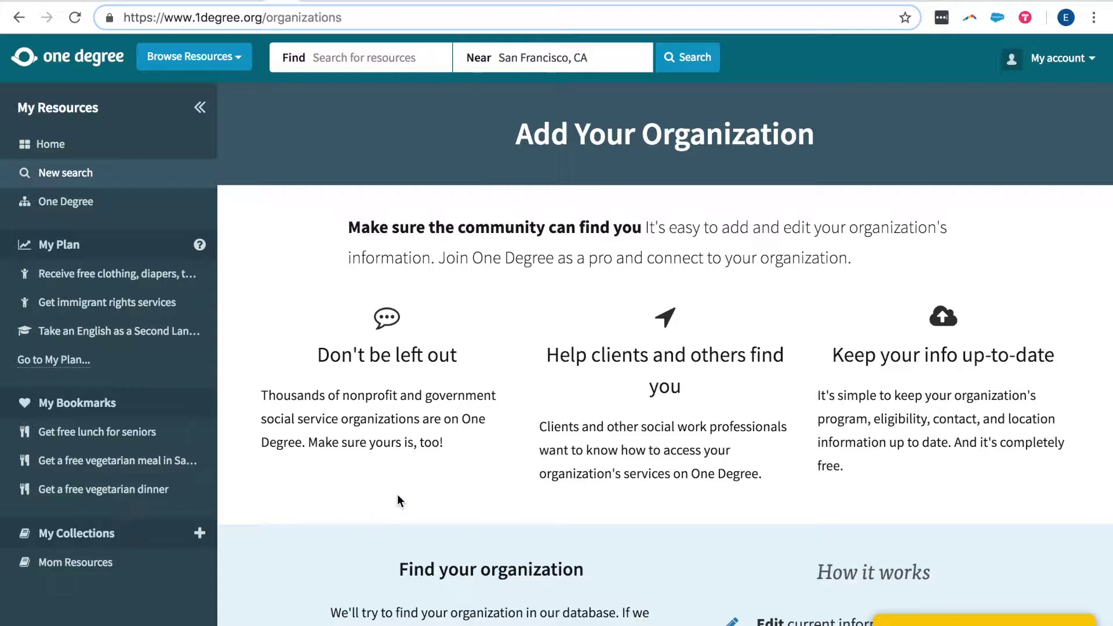
scroll(386, 524, down, 6)
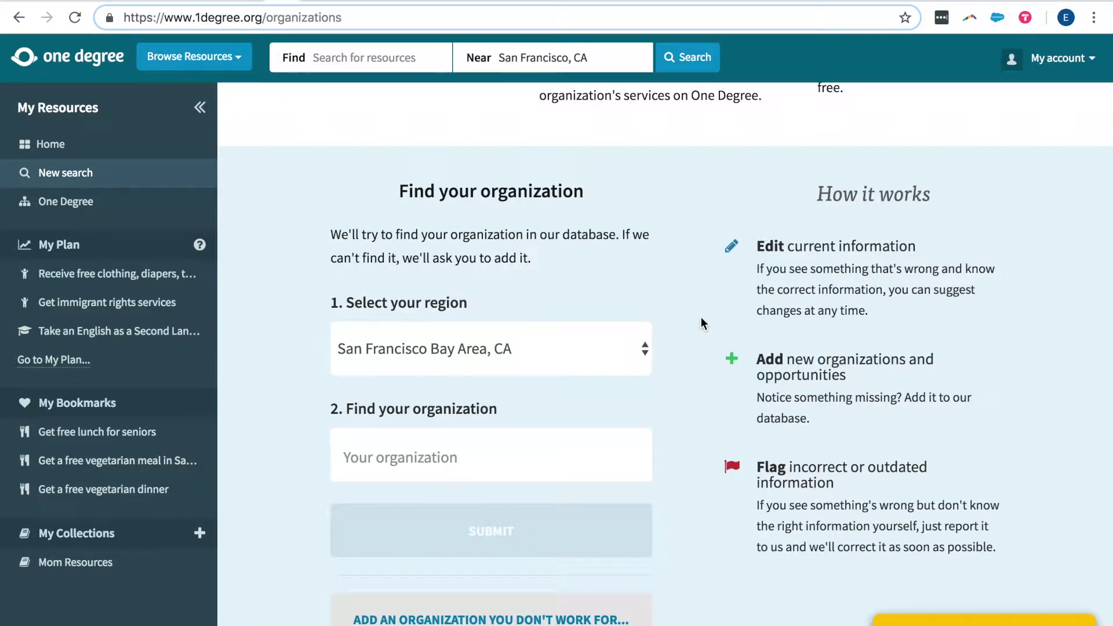
scroll(558, 325, down, 2)
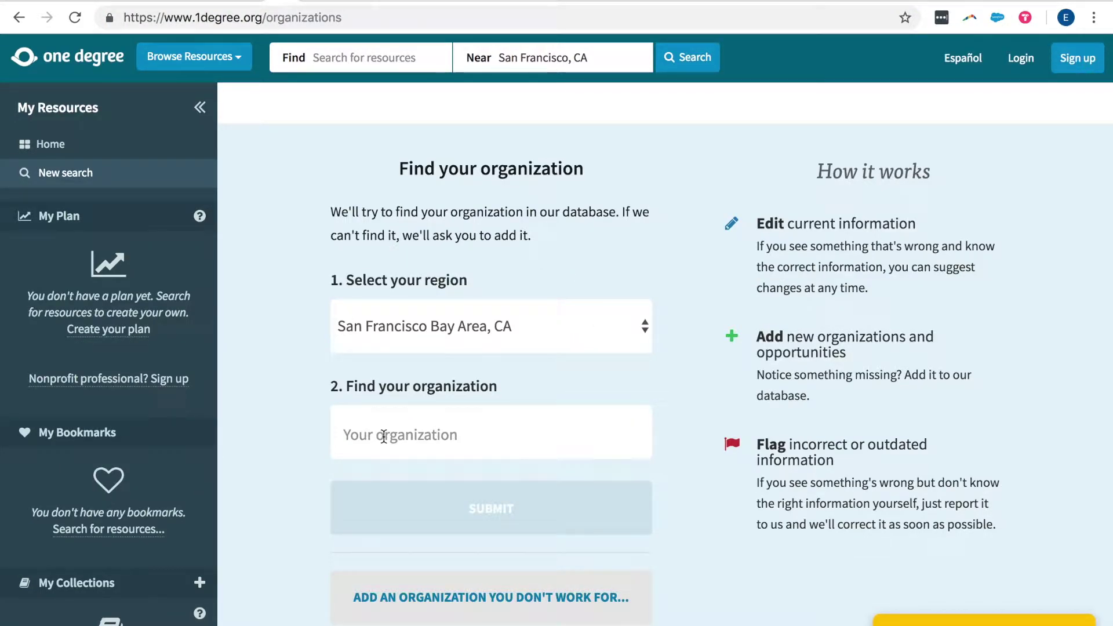
text(Dylan Hope Services)
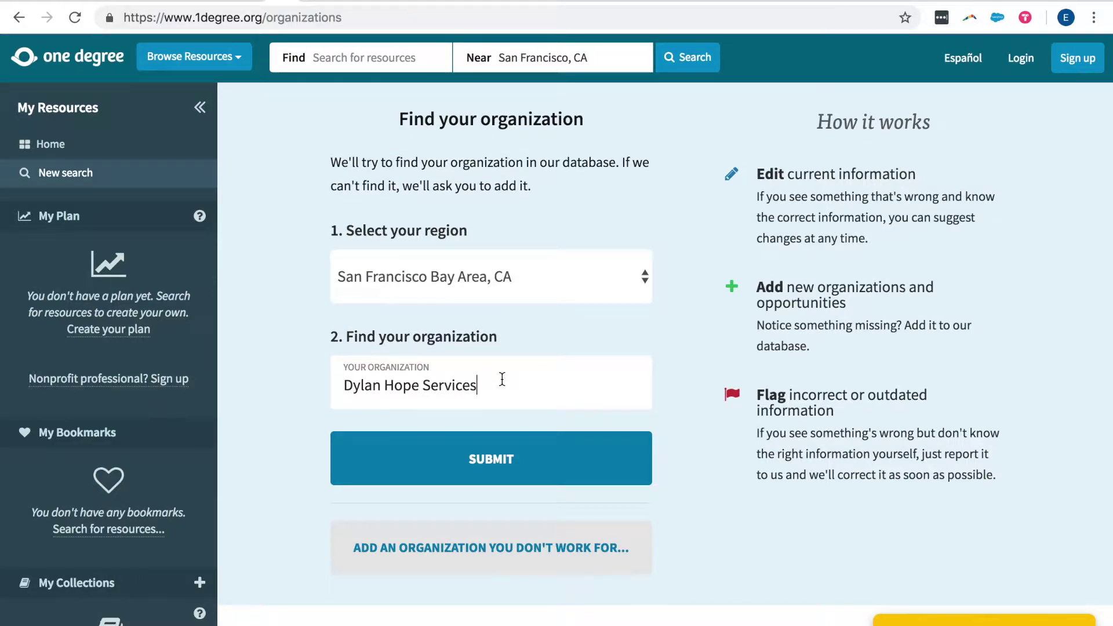
Search for Dylan Hope Services, review the matches, and start adding it as a new organization.
click(455, 462)
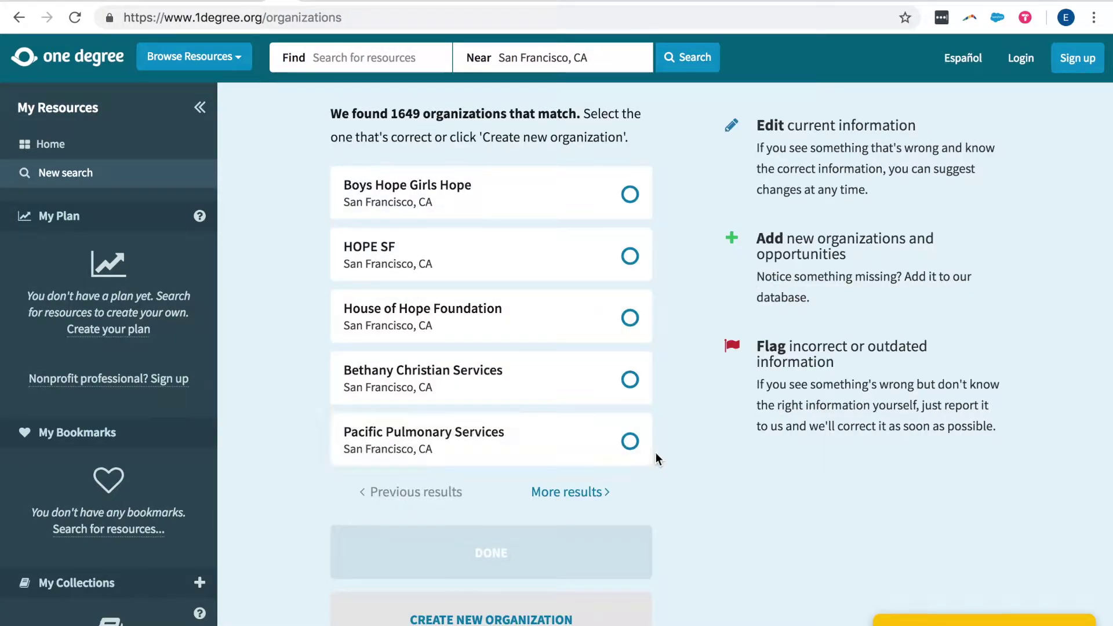
scroll(669, 503, down, 3)
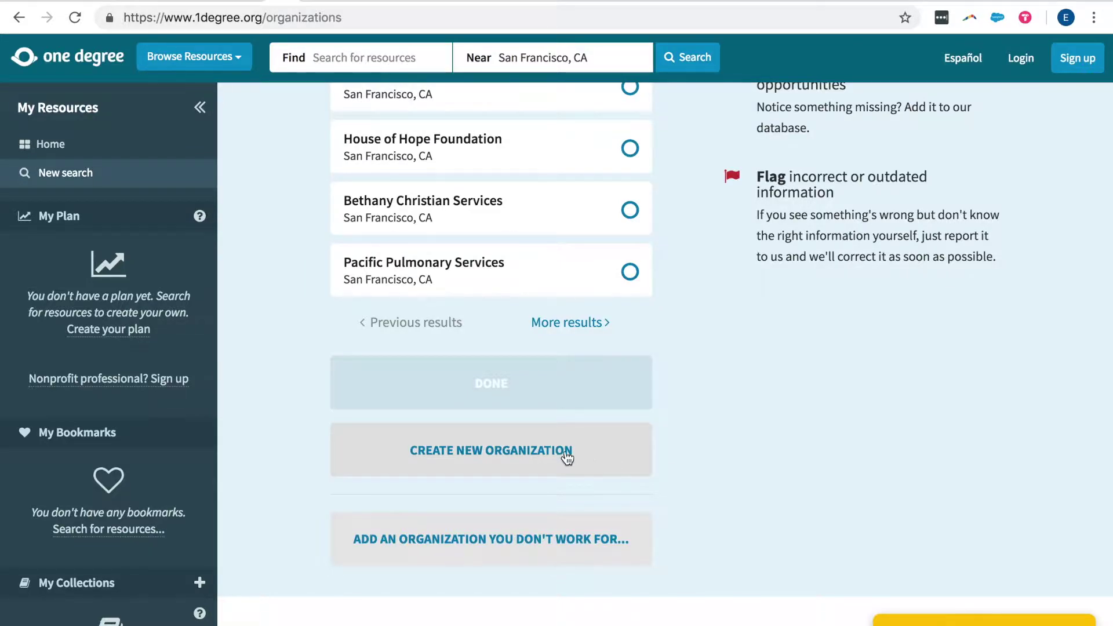
scroll(565, 454, down, 8)
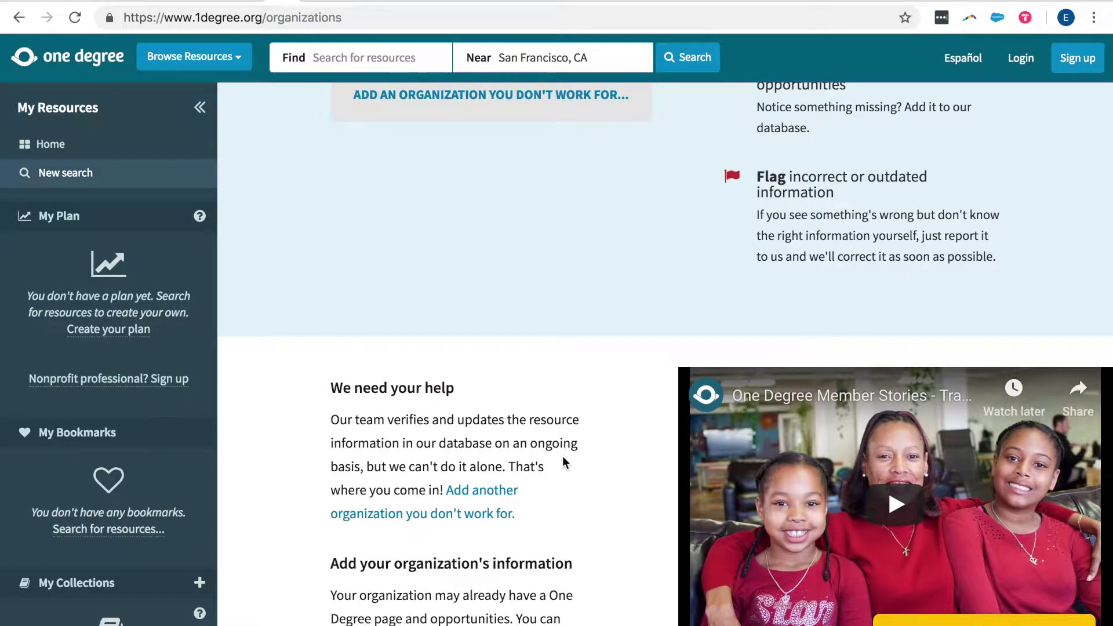
scroll(563, 457, up, 8)
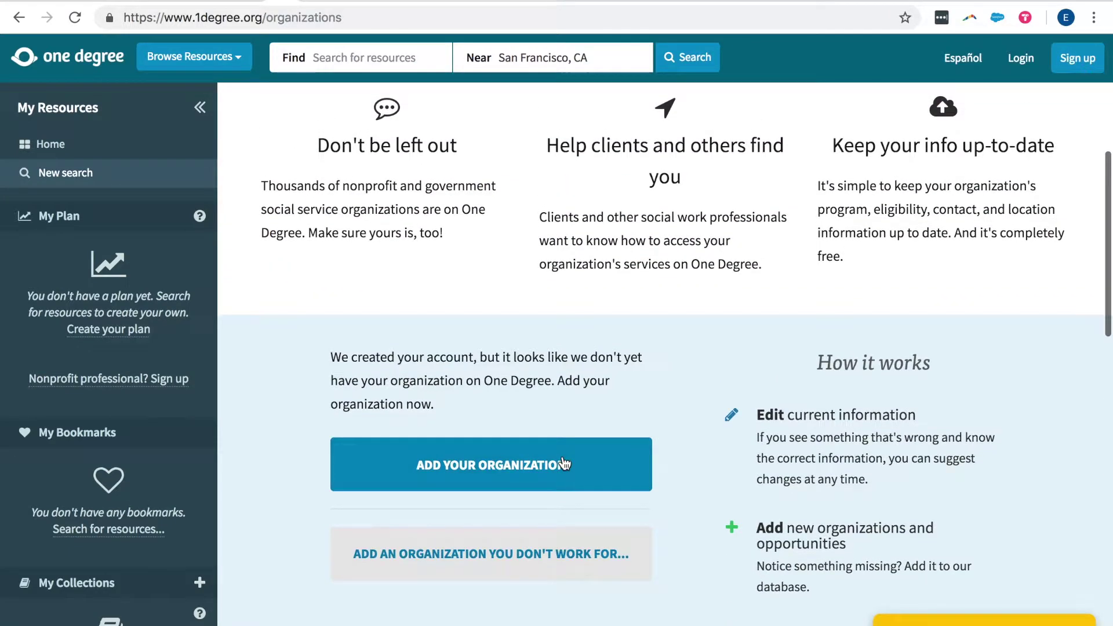
click(558, 462)
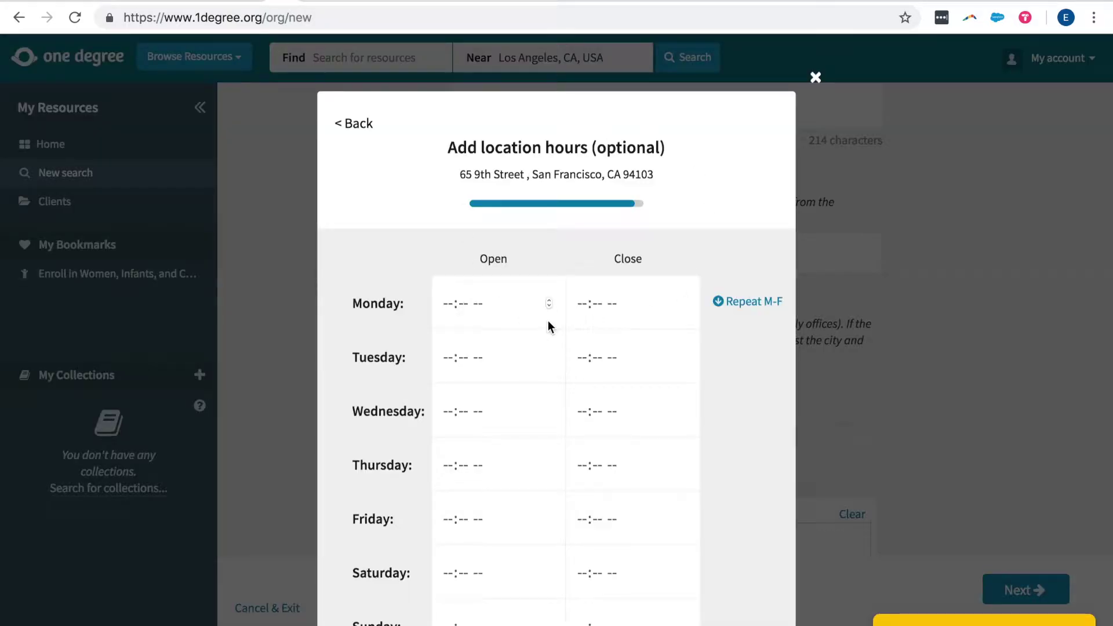
scroll(567, 418, down, 5)
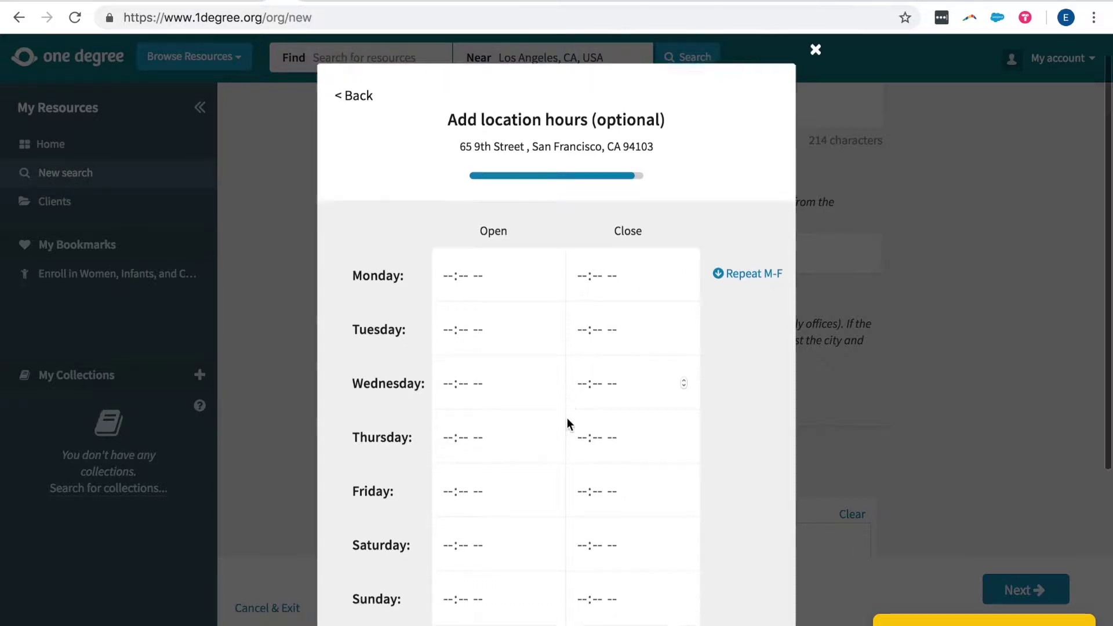
click(524, 404)
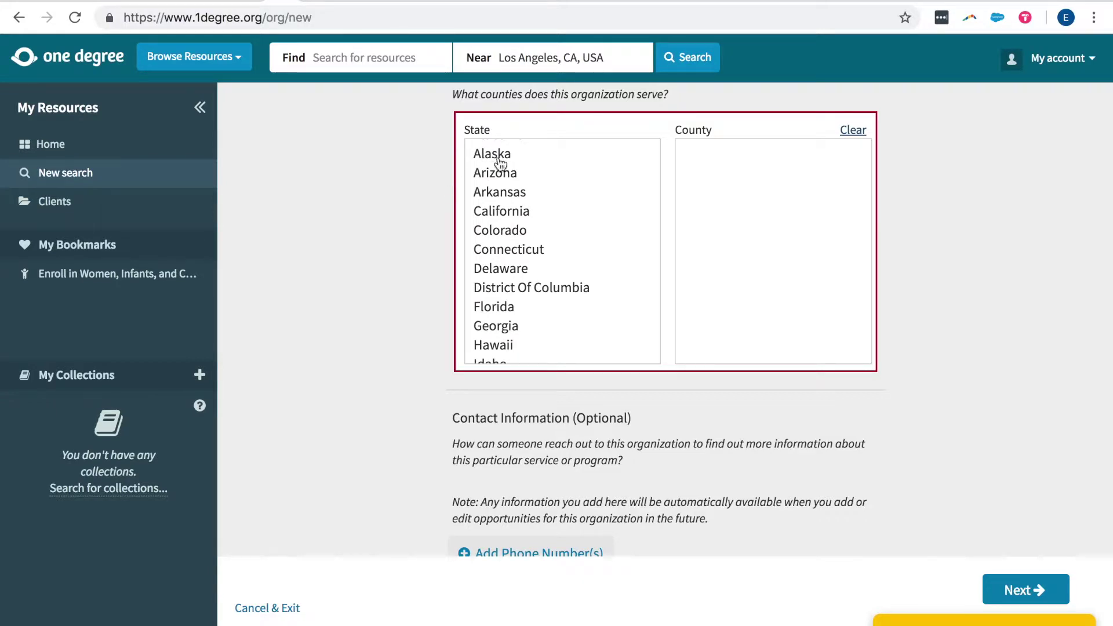
click(519, 212)
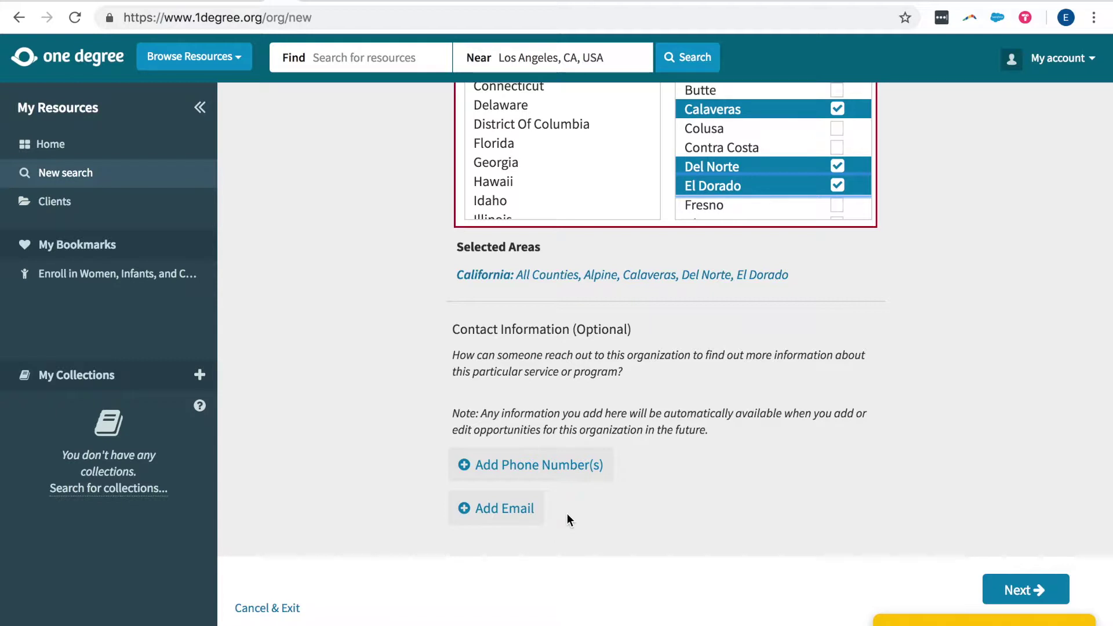
Add and save a phone number for the organization.
key(Tab)
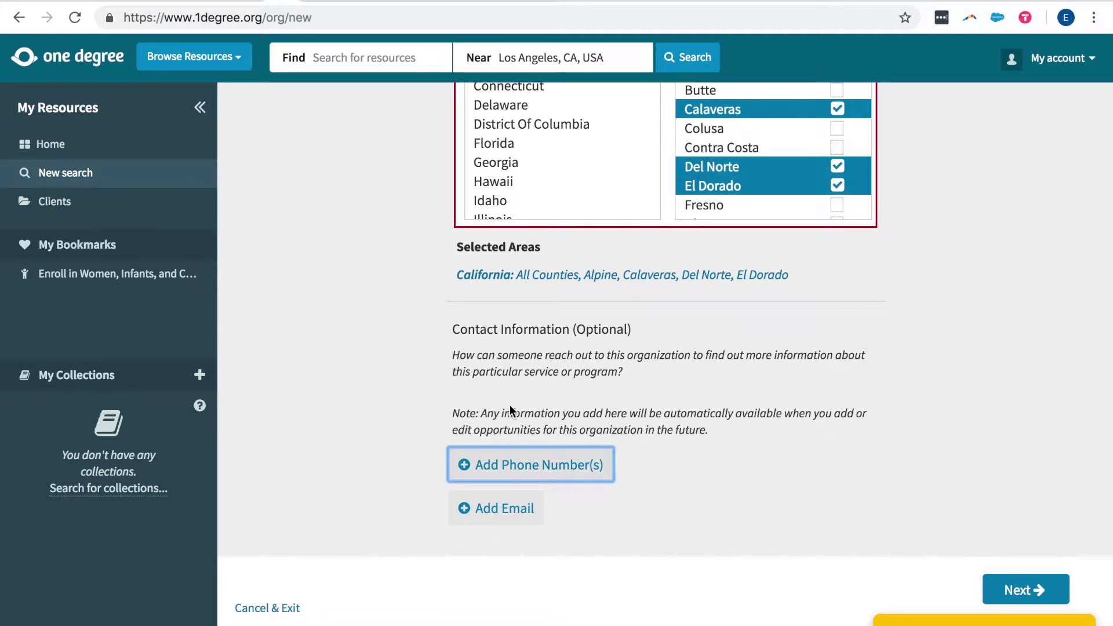
click(581, 467)
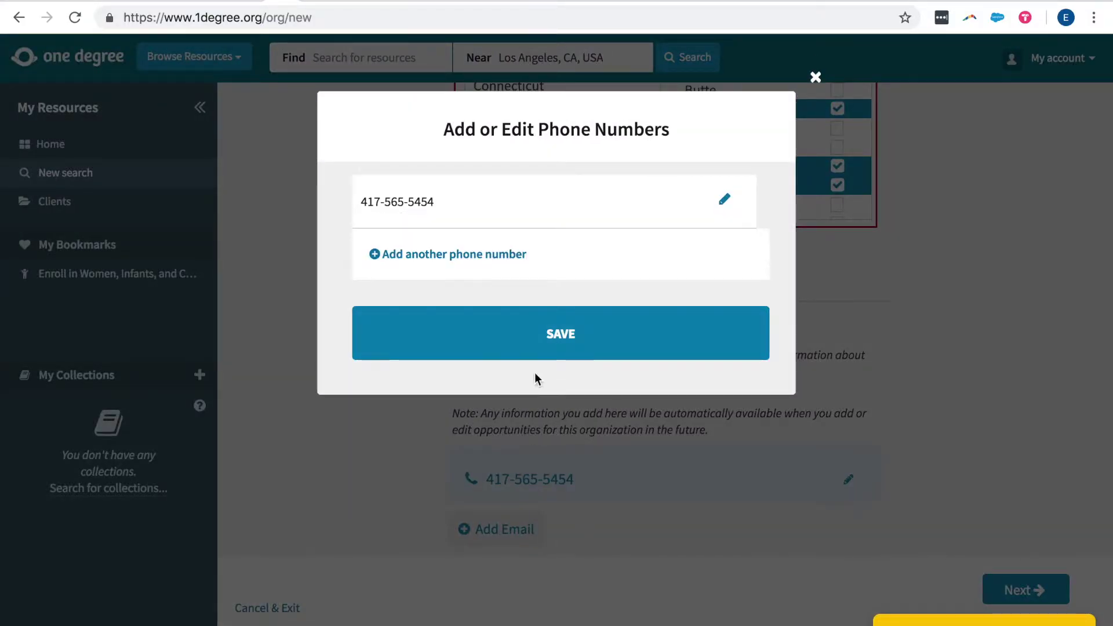
click(513, 349)
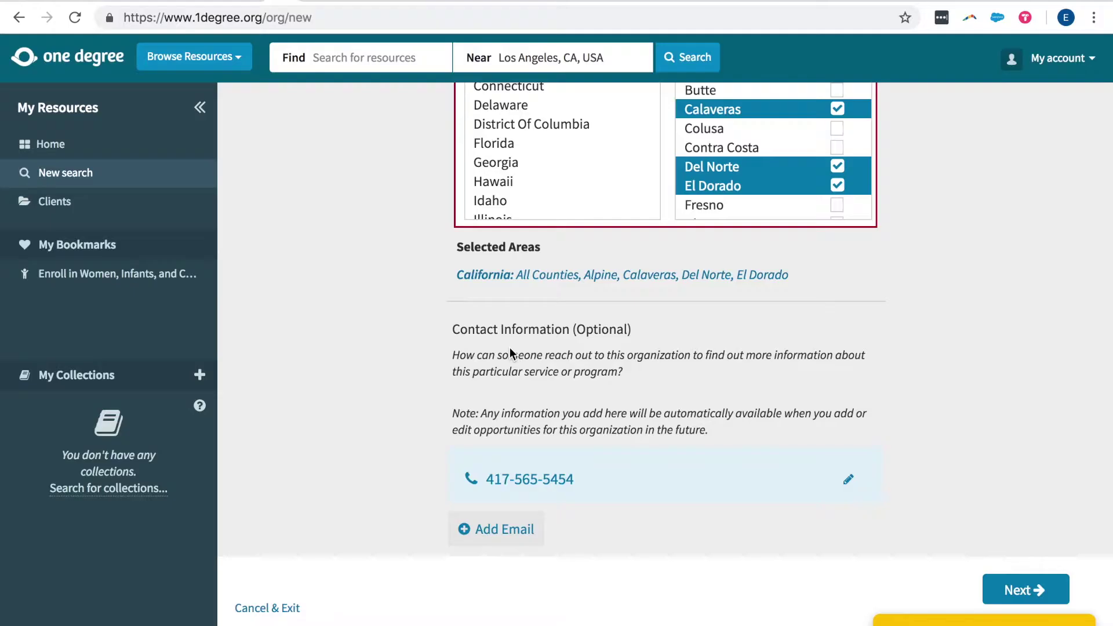
Add and save a public contact email, then continue past the email list.
click(501, 536)
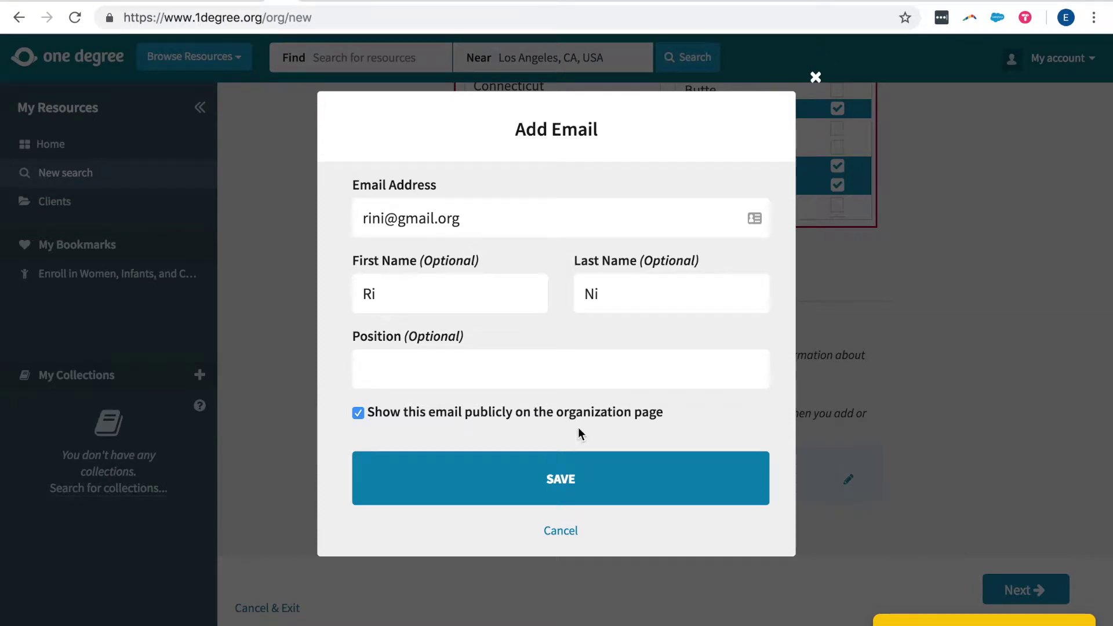
click(608, 488)
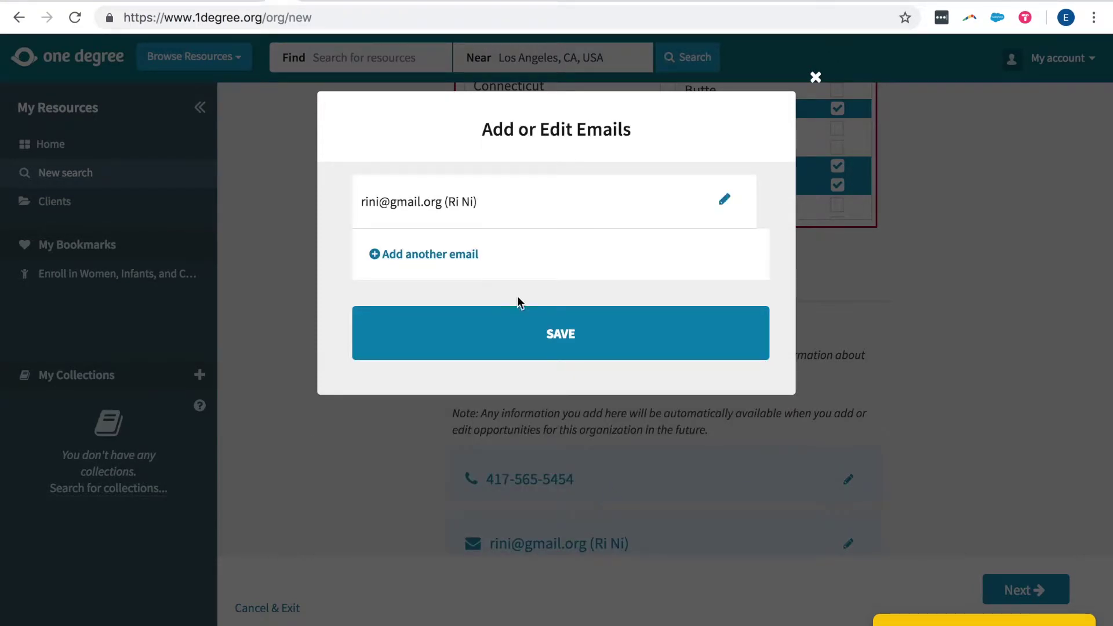
click(522, 319)
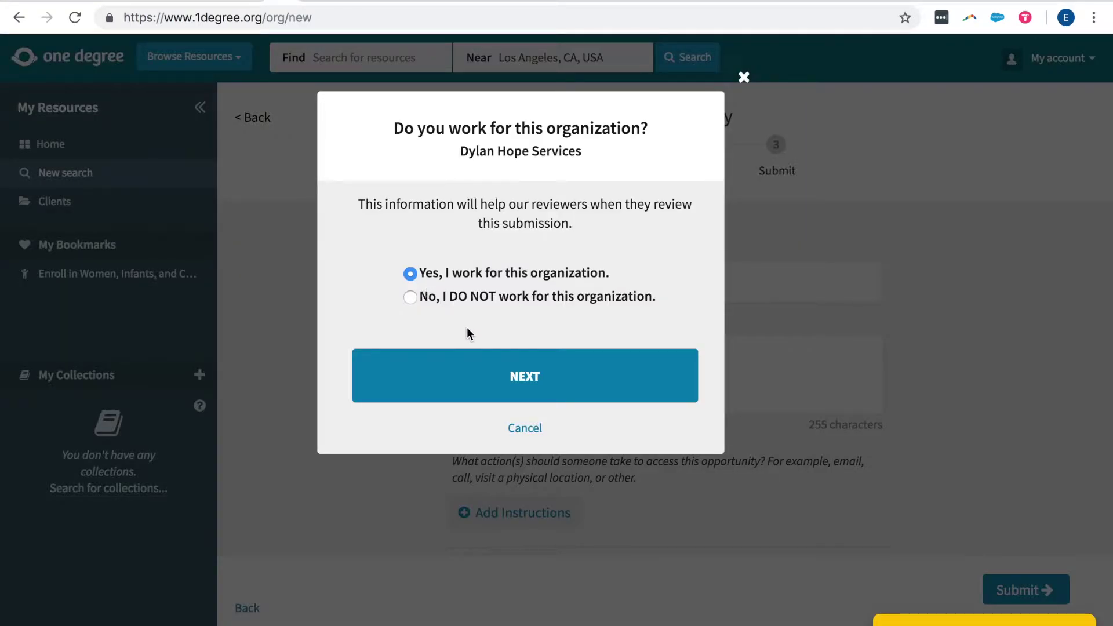
Confirm working for Dylan Hope Services and give the opportunity the title 'Free family counseling' and a description.
click(482, 385)
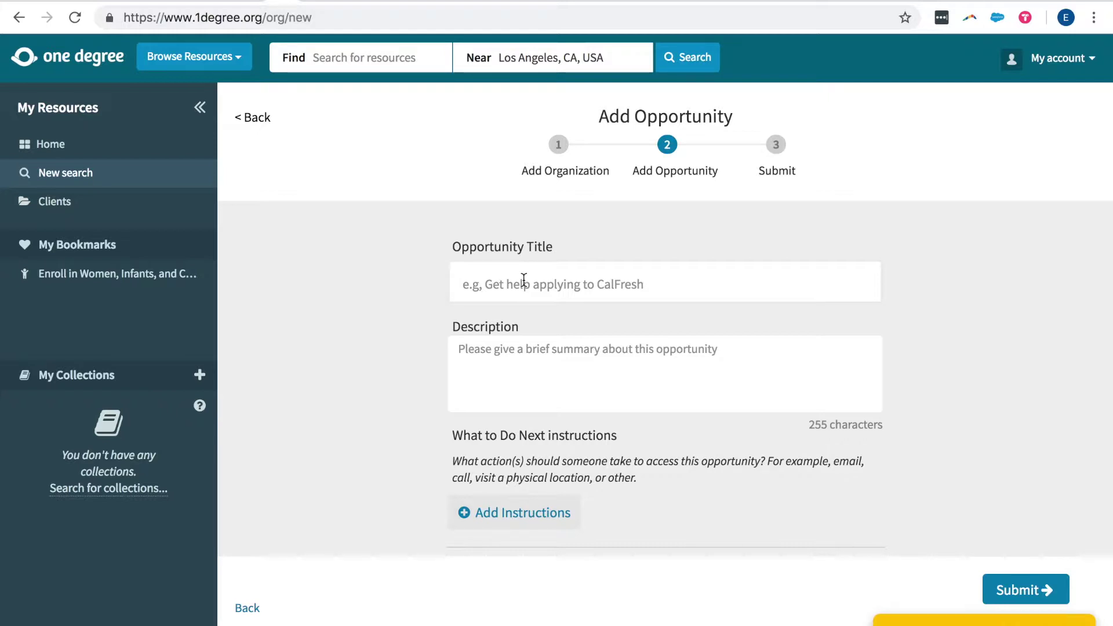
click(487, 373)
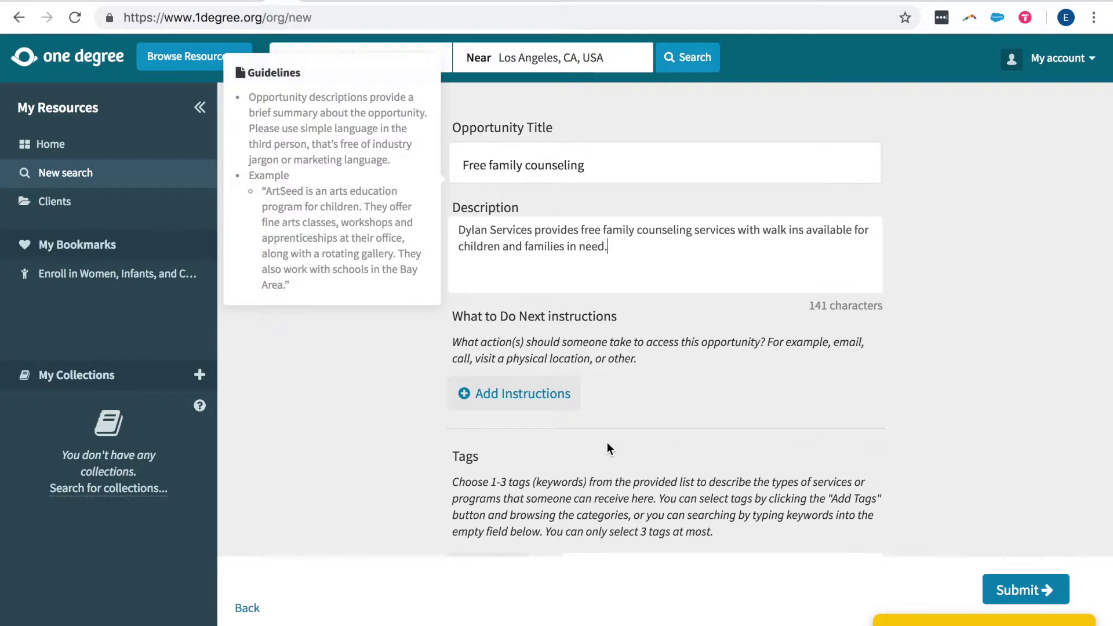
click(539, 403)
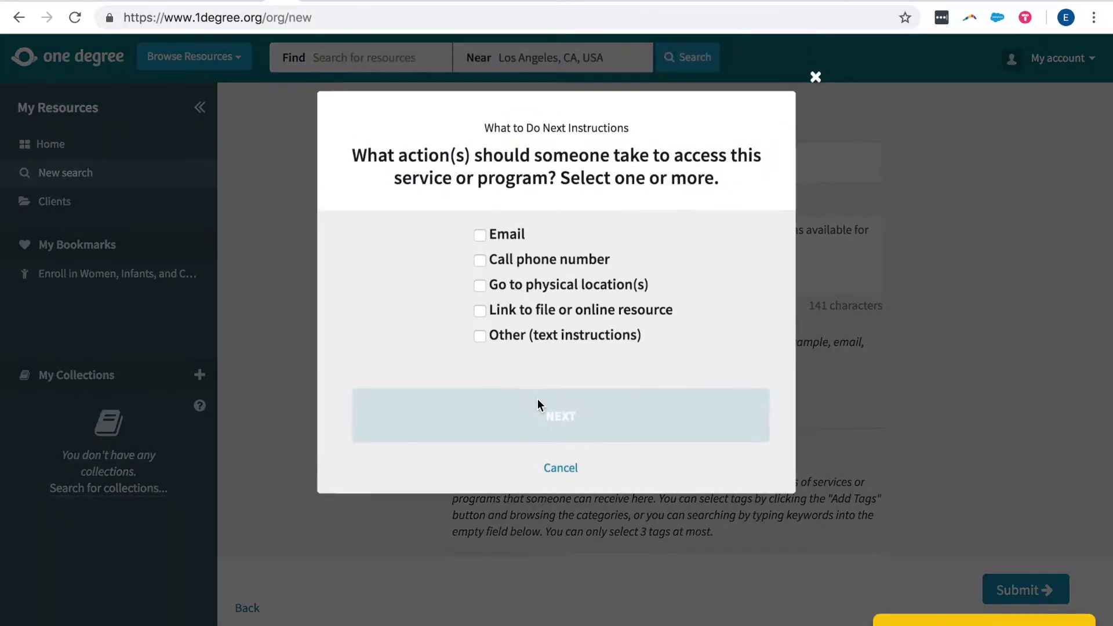
Add email and phone-call next steps, noting the office manager will reply and book appointments.
click(507, 239)
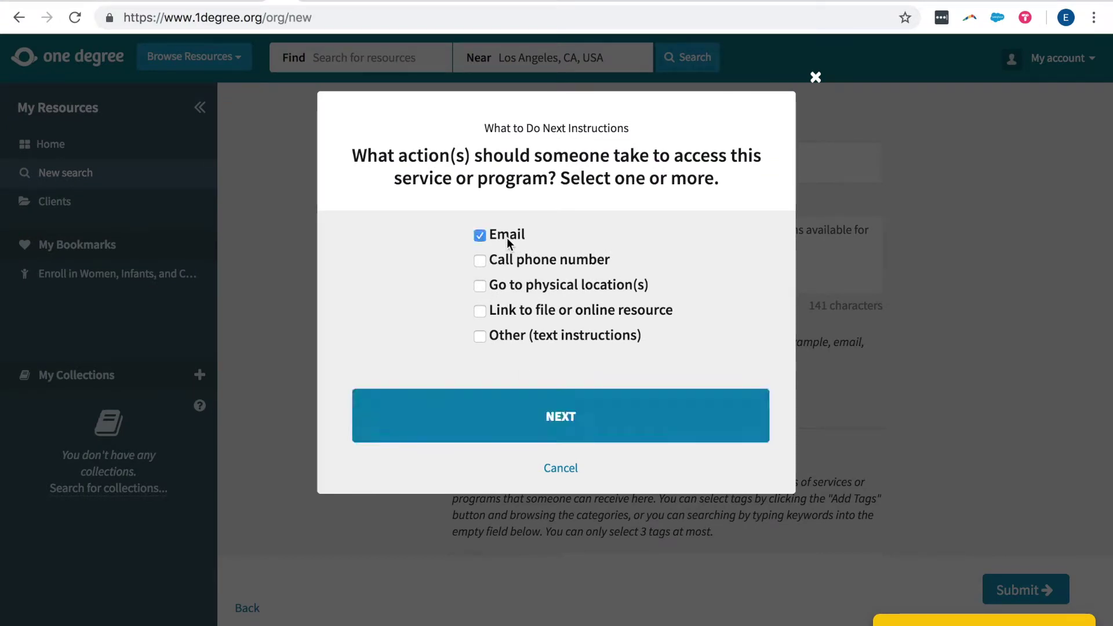
click(505, 262)
click(469, 416)
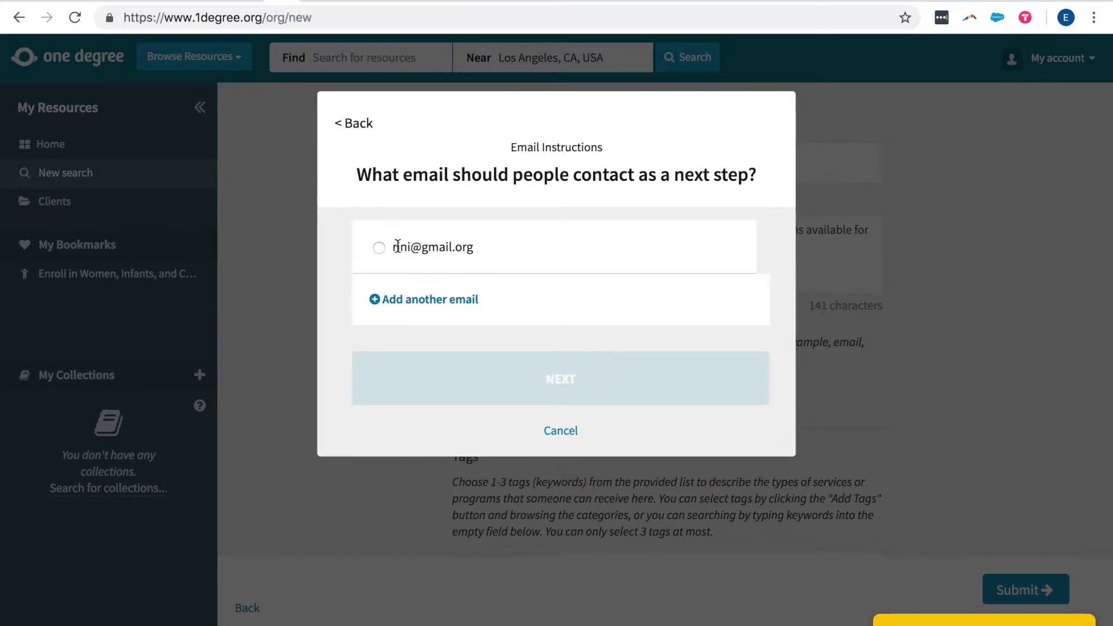
click(383, 250)
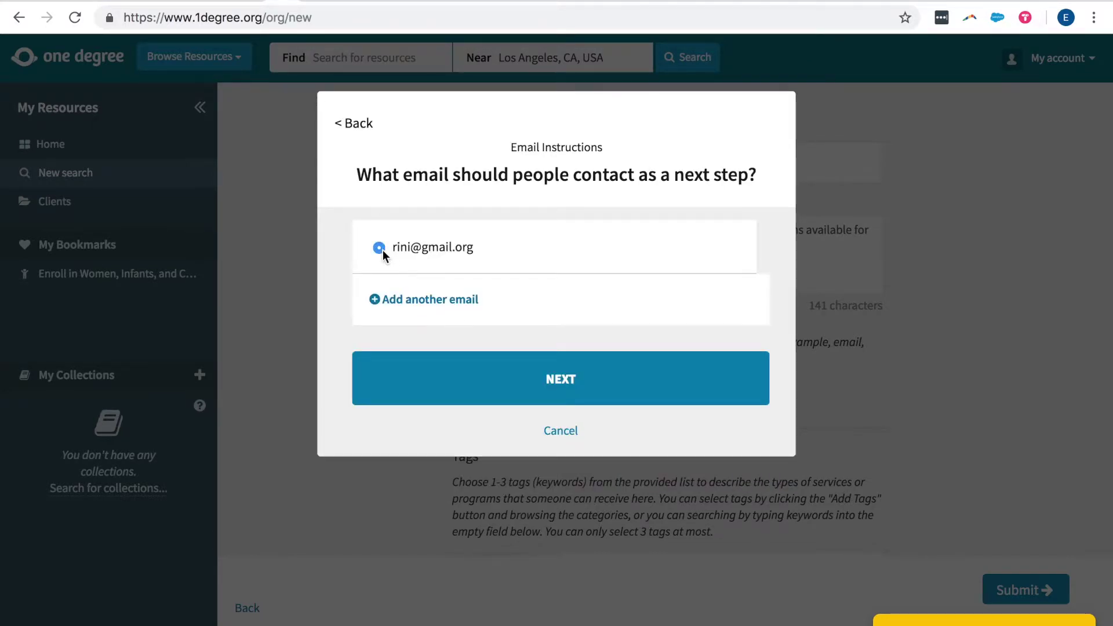
key(Return)
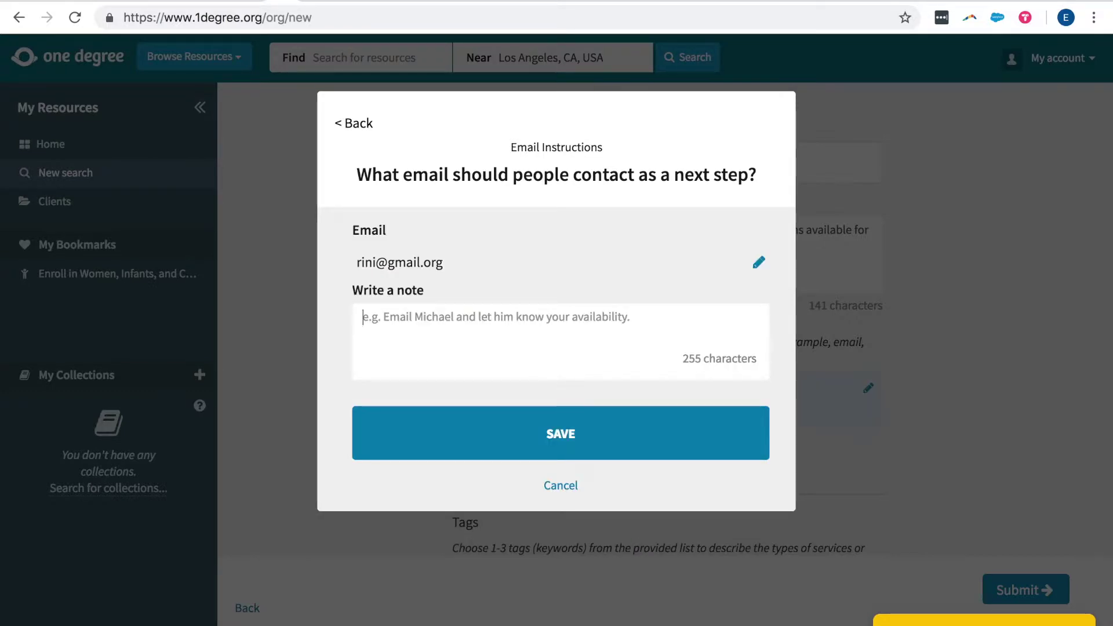
text(Our office manager Rini will respond to your email and book appointments for you)
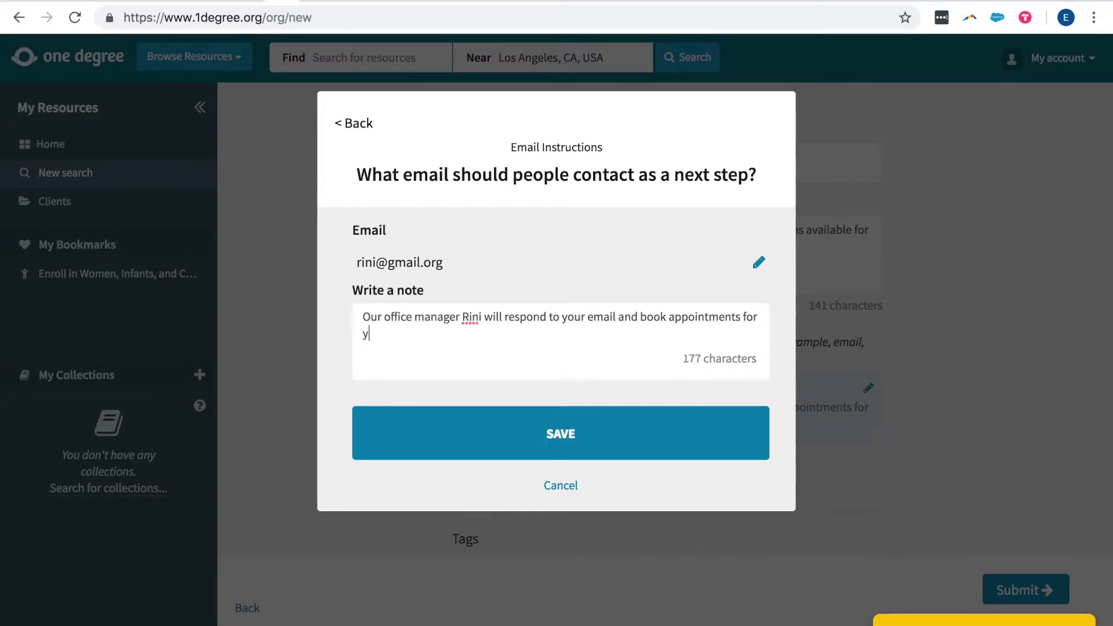
click(541, 450)
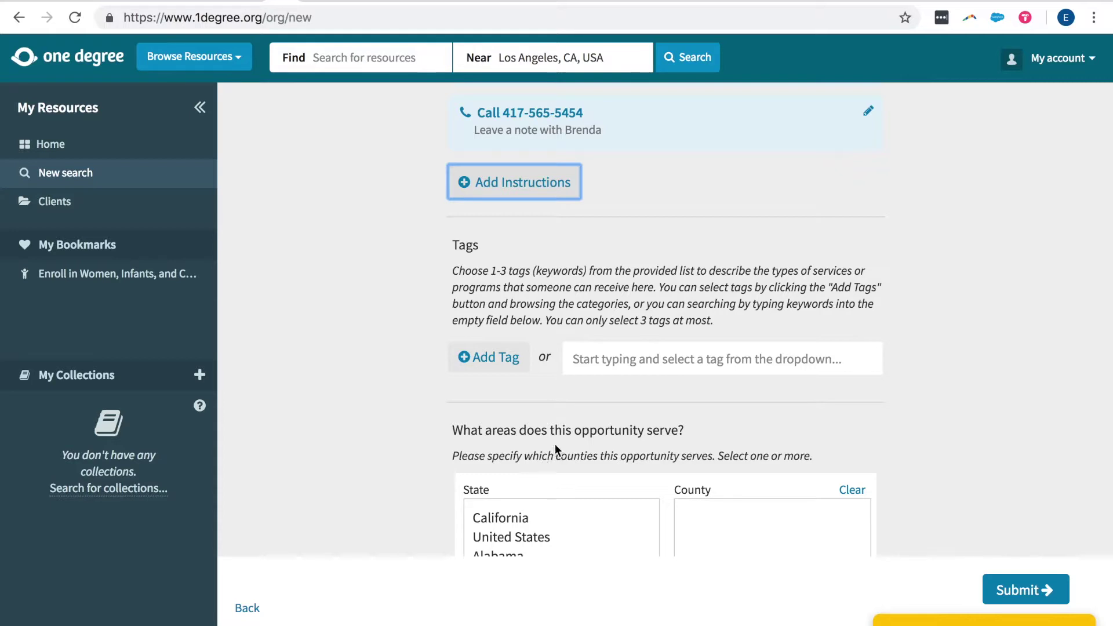
Search 'counseling' and apply the Counseling & therapy tag.
mouse_move(698, 364)
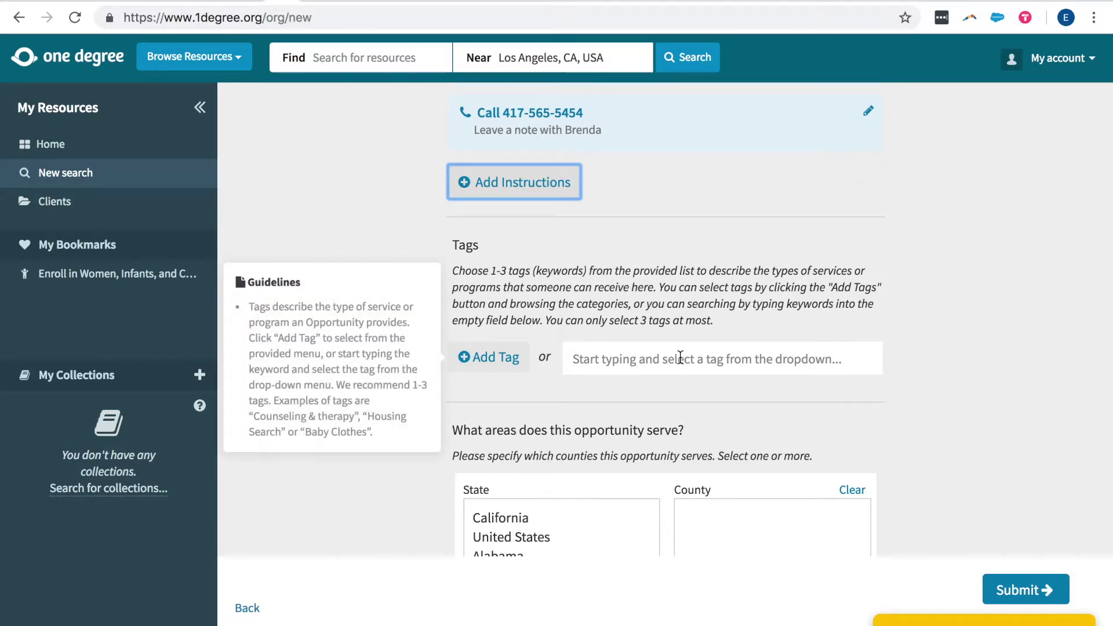
click(681, 358)
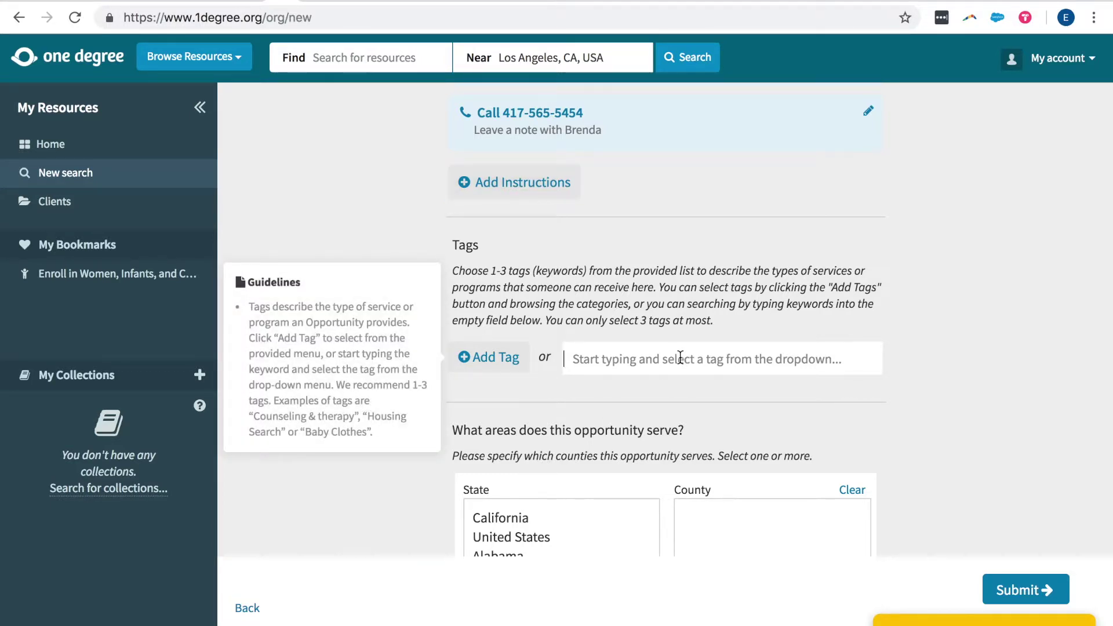
text(counse)
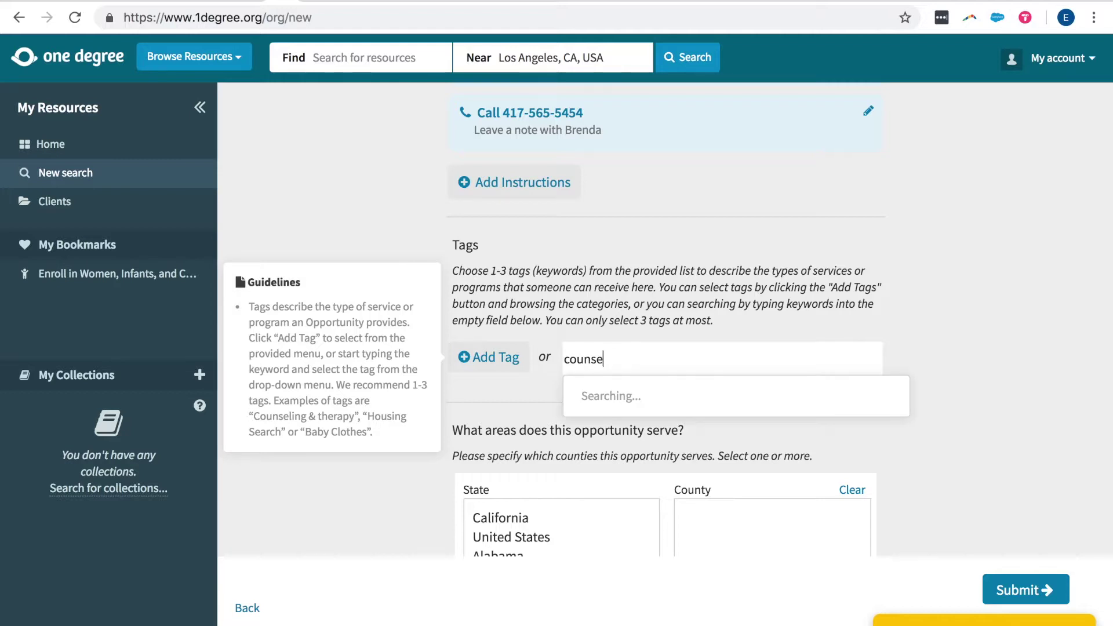
text(ling)
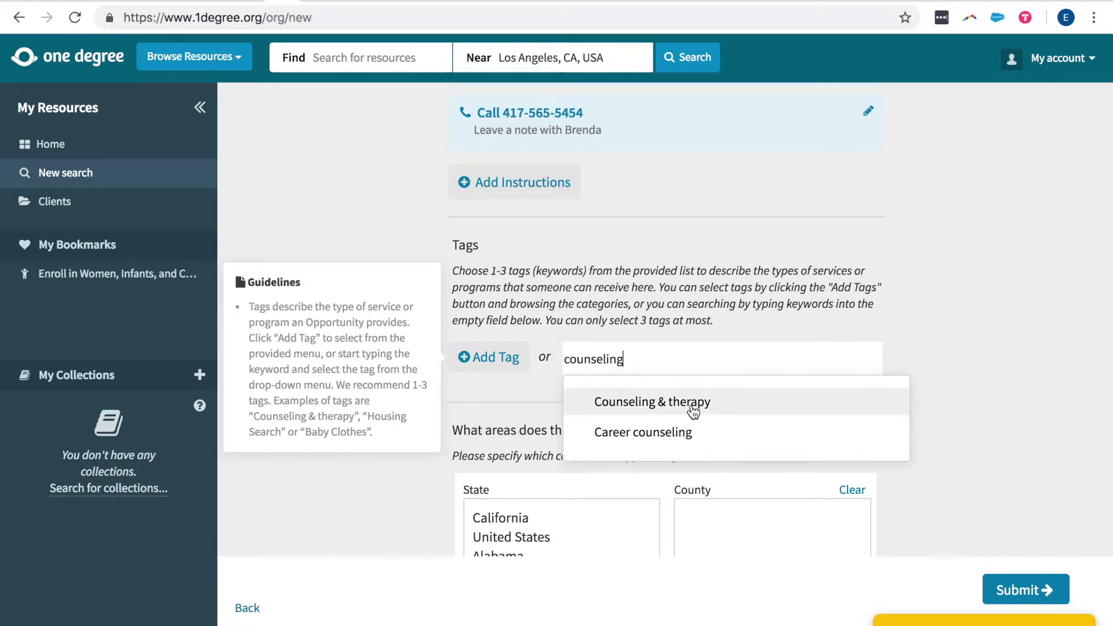
click(691, 407)
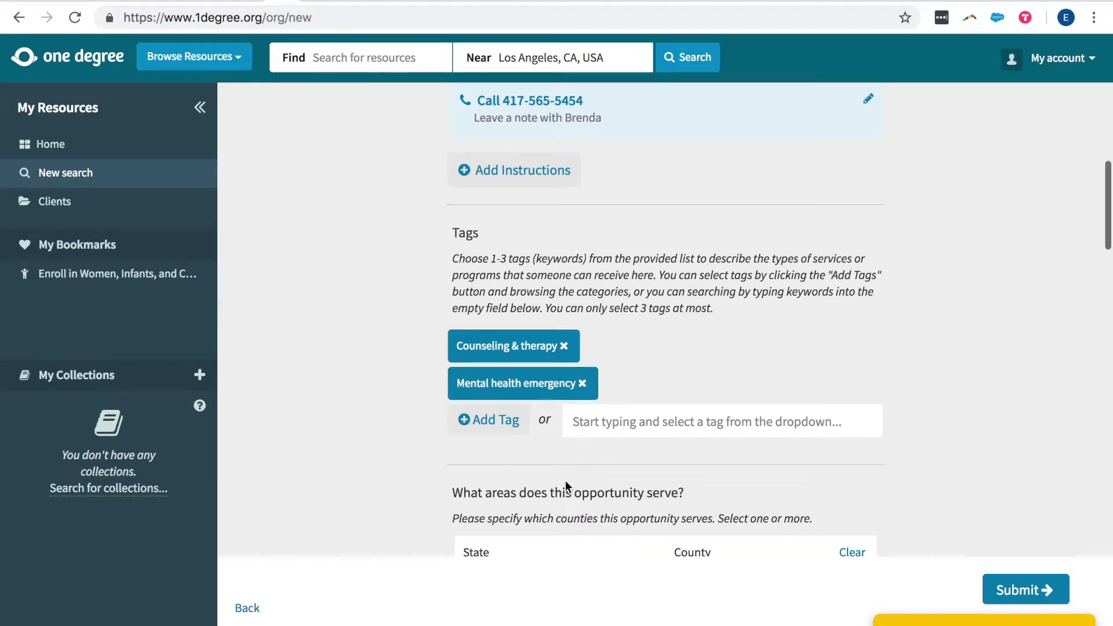
Expand California's counties in the State list.
scroll(565, 480, down, 2)
scroll(566, 481, down, 1)
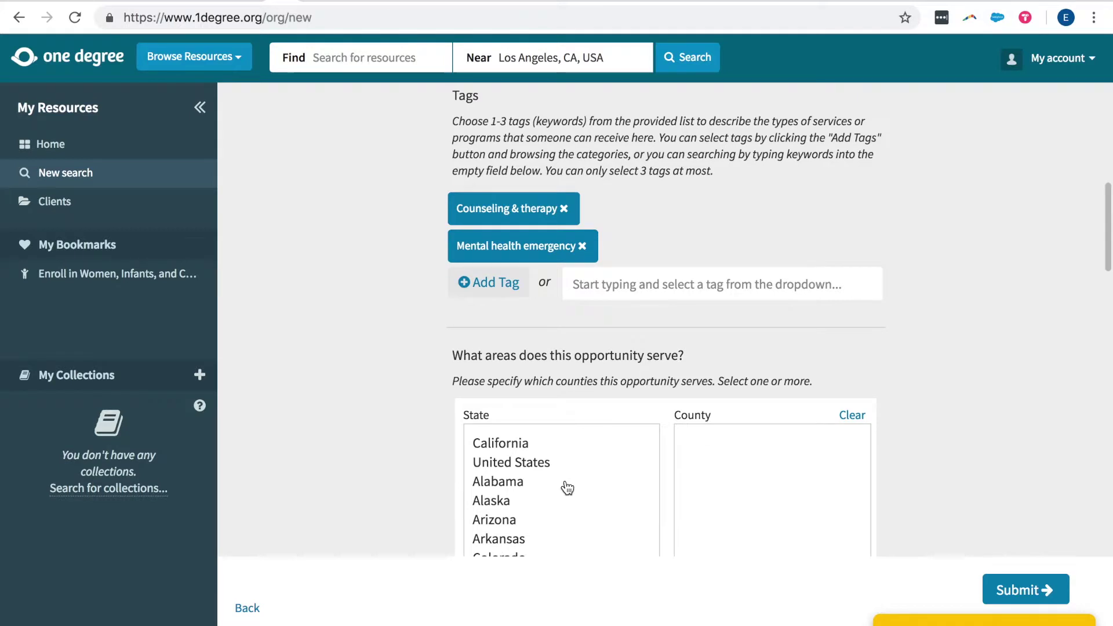
scroll(566, 487, down, 2)
scroll(566, 487, up, 2)
scroll(416, 525, down, 2)
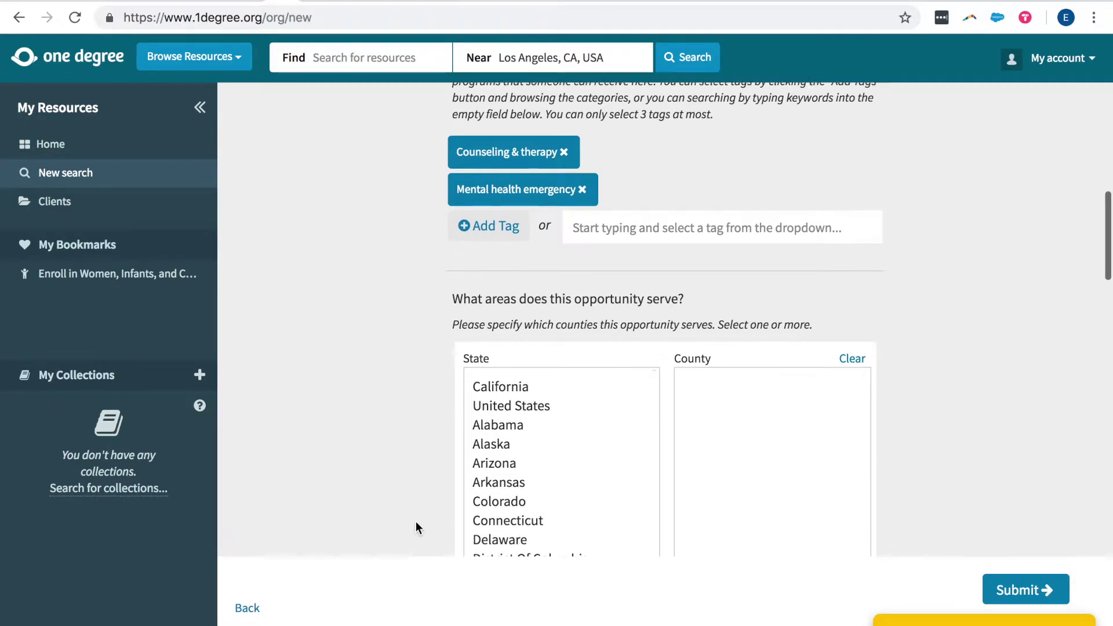
scroll(415, 521, down, 1)
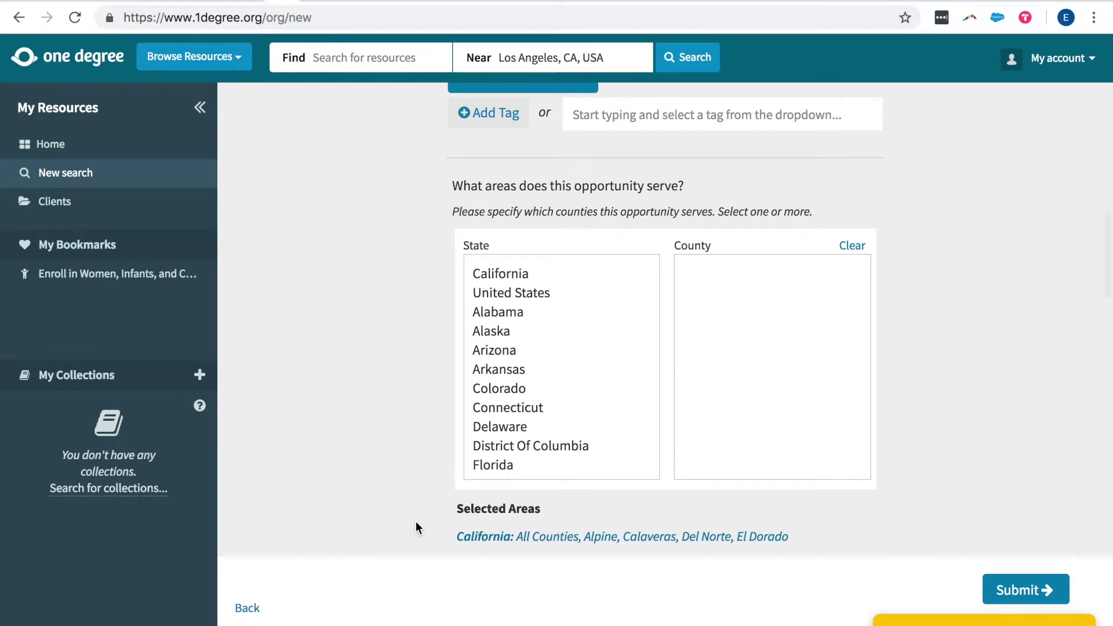
click(516, 277)
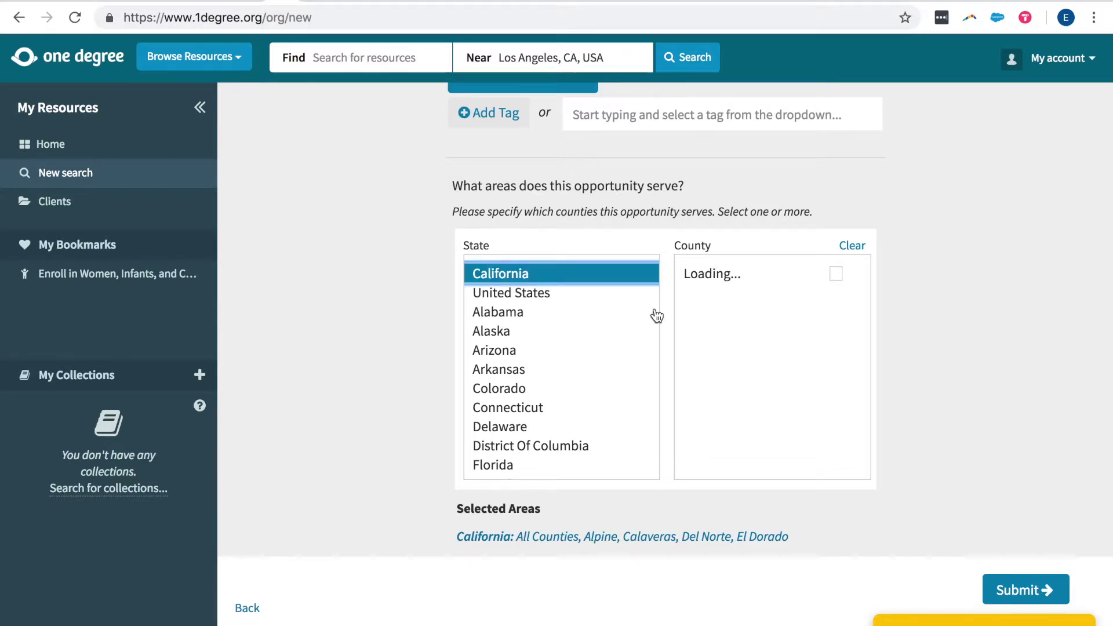
Mark the opportunity as free and bring up the additional language options.
scroll(667, 359, down, 4)
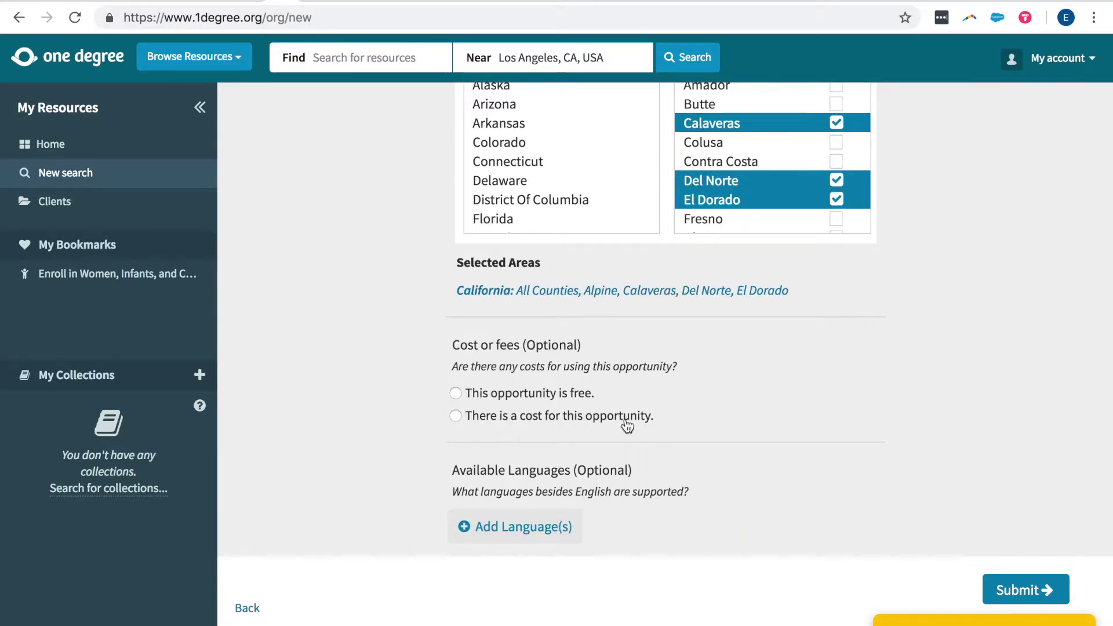
click(485, 394)
scroll(527, 431, down, 3)
click(525, 328)
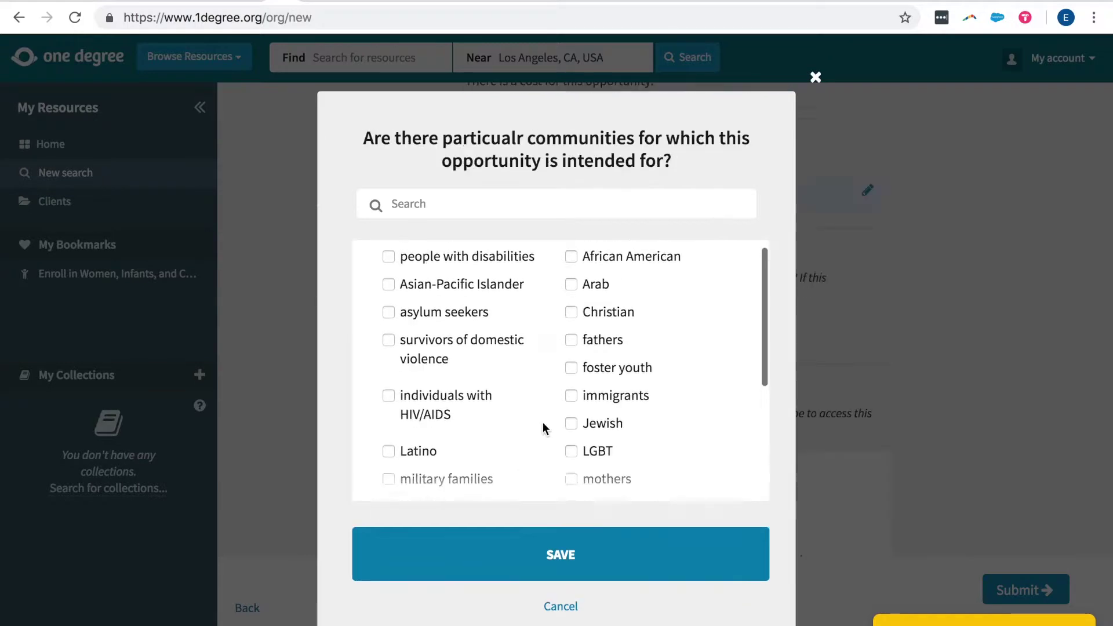
Select Latino, mothers and parents as the communities served and save them.
scroll(543, 425, down, 1)
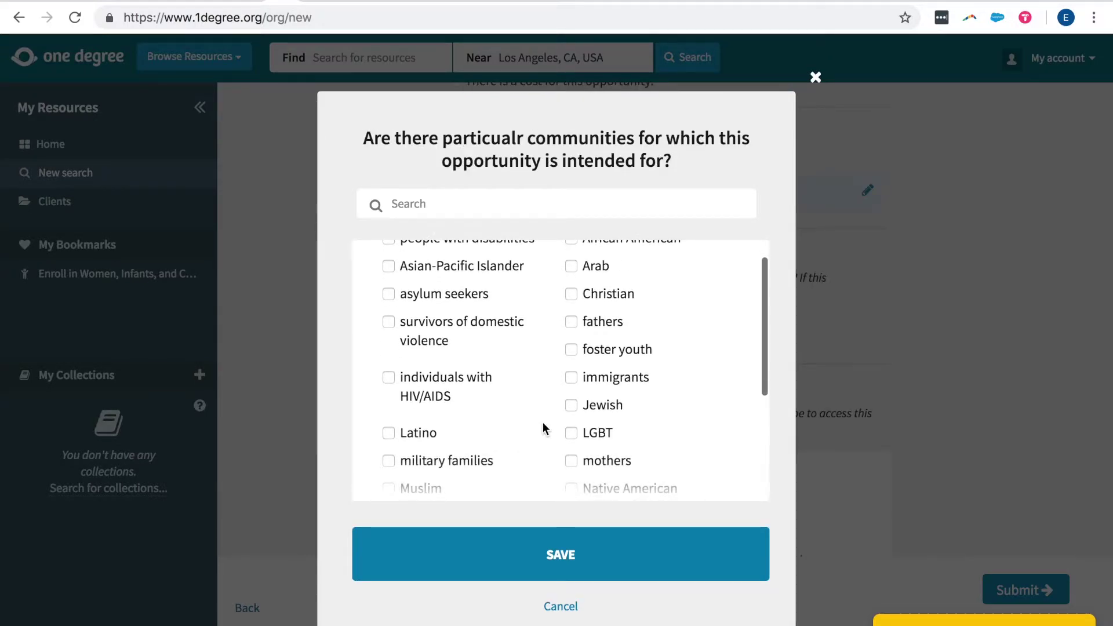
scroll(543, 428, down, 1)
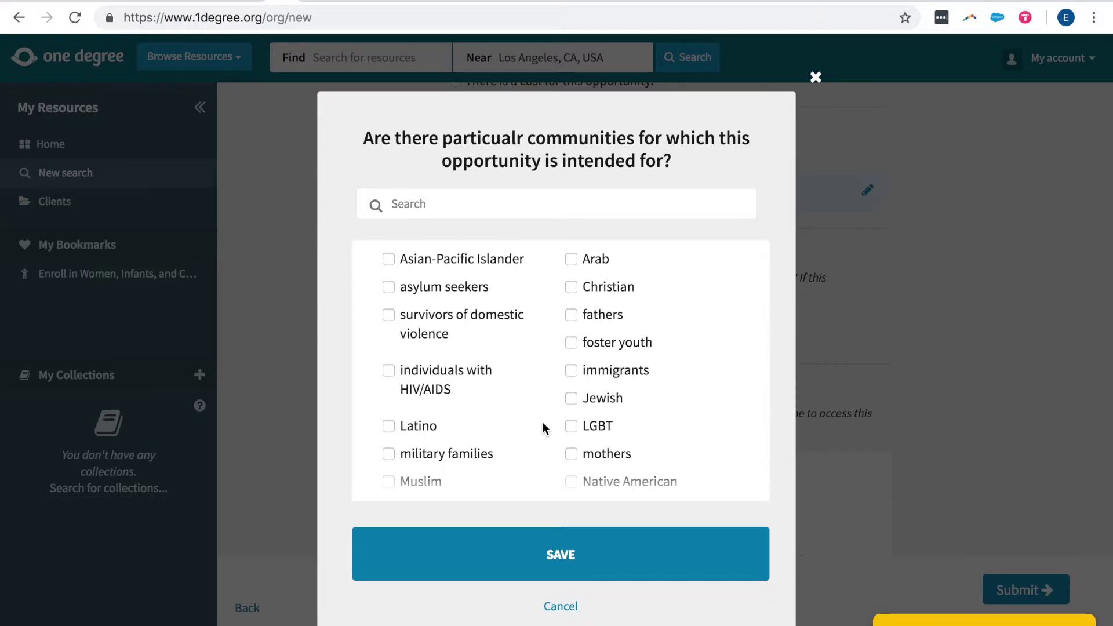
scroll(542, 422, down, 3)
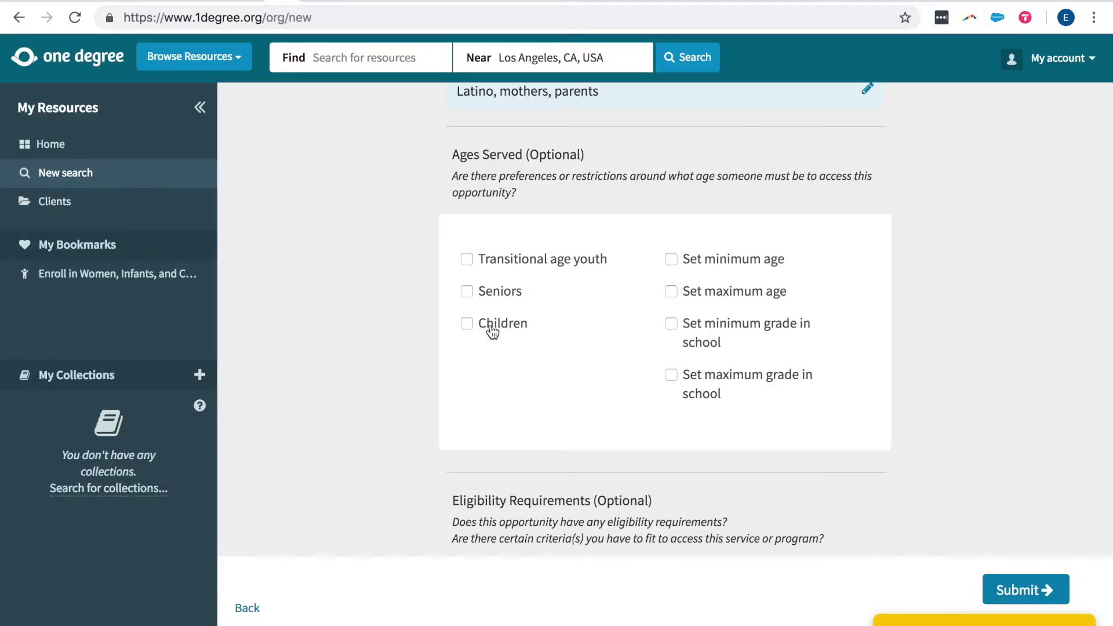
Declare the opportunity has no eligibility requirements and move on to the schedule step.
scroll(644, 366, down, 5)
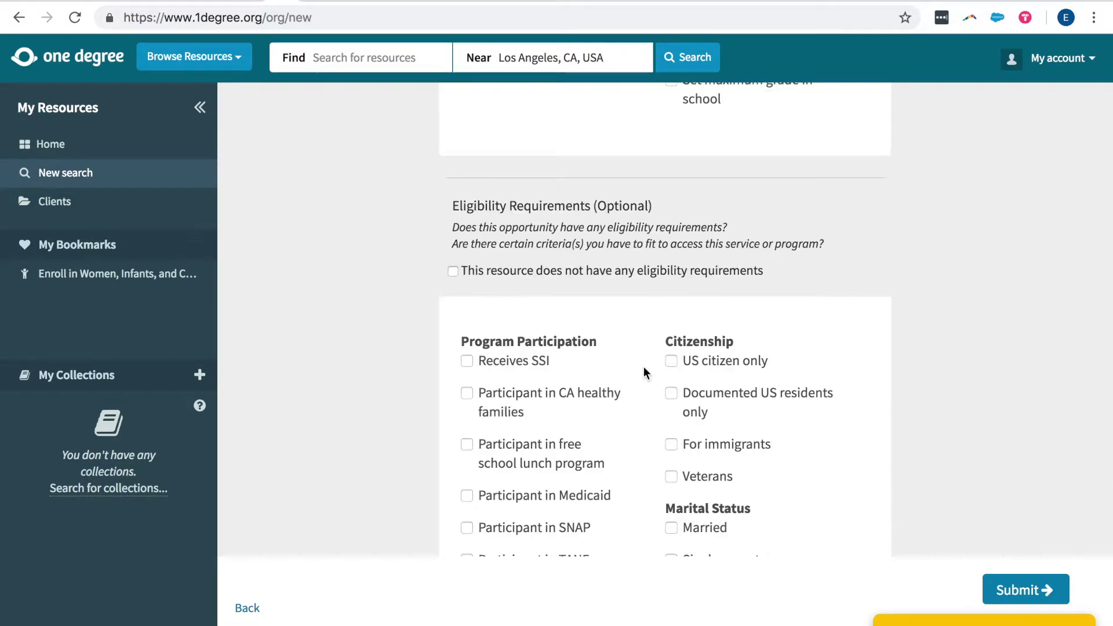
scroll(643, 367, down, 2)
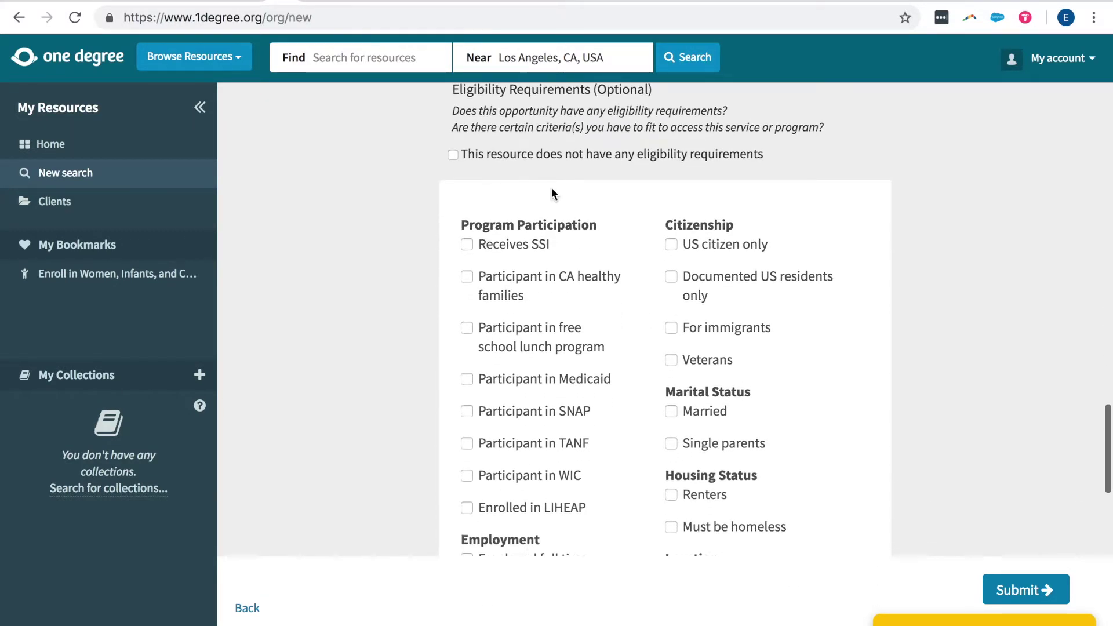
click(453, 154)
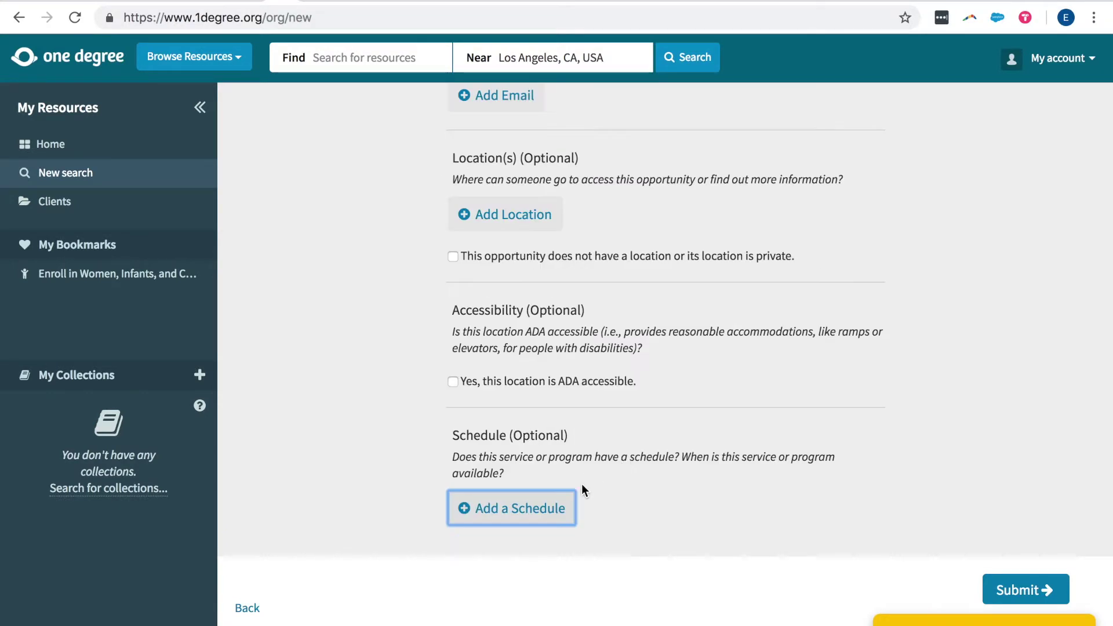
click(563, 510)
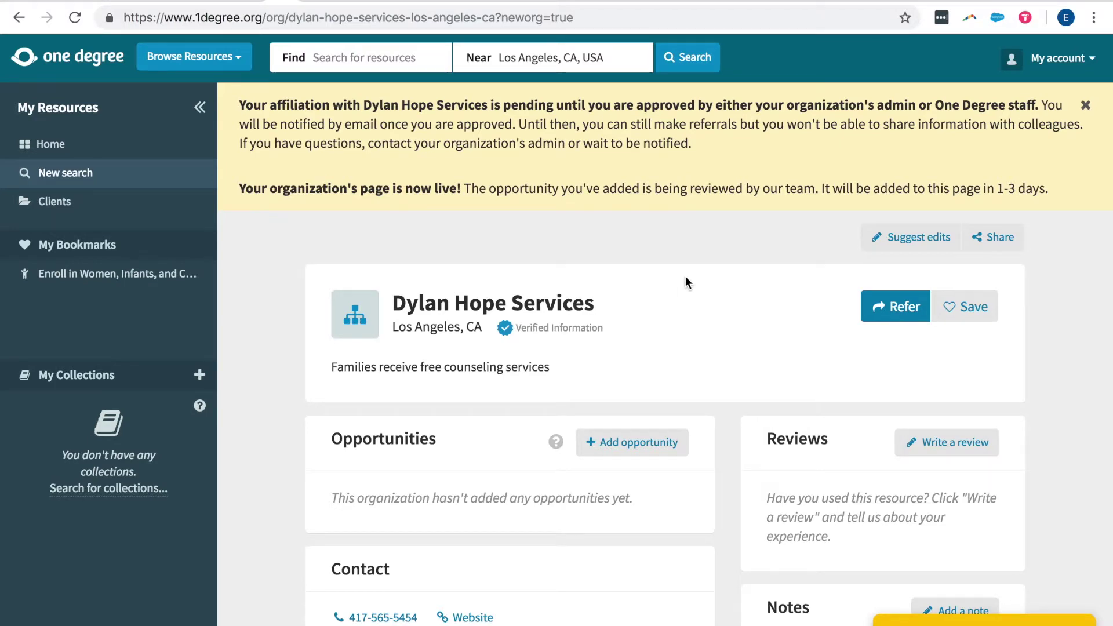
Scroll the live Dylan Hope Services page to review its contact details and 65 9th Street location.
scroll(717, 328, down, 2)
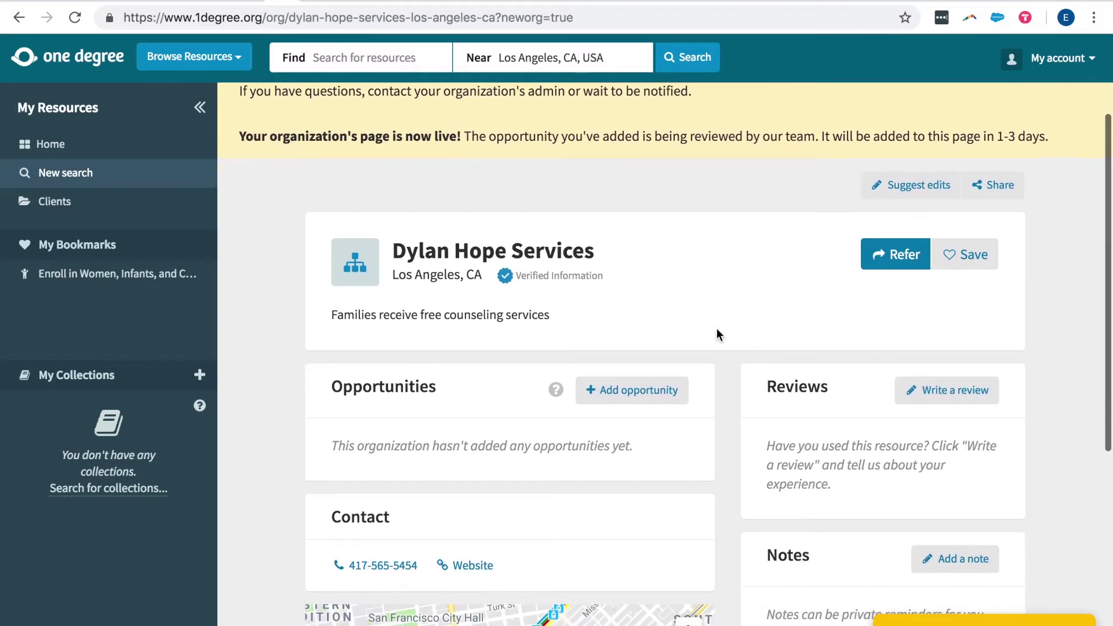
scroll(717, 335, up, 1)
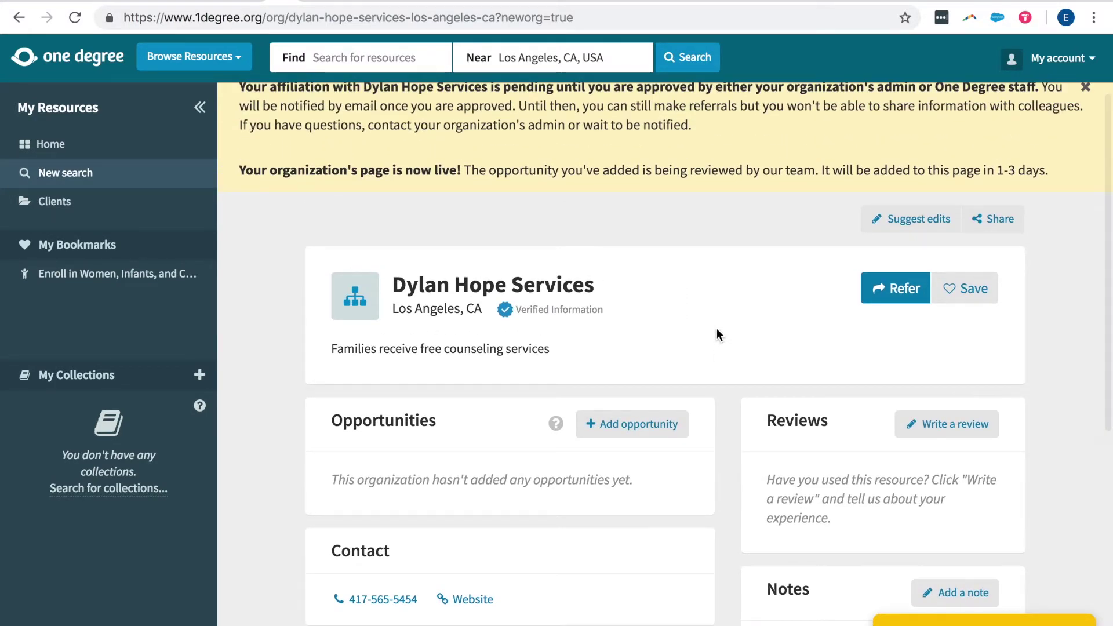
scroll(717, 328, down, 5)
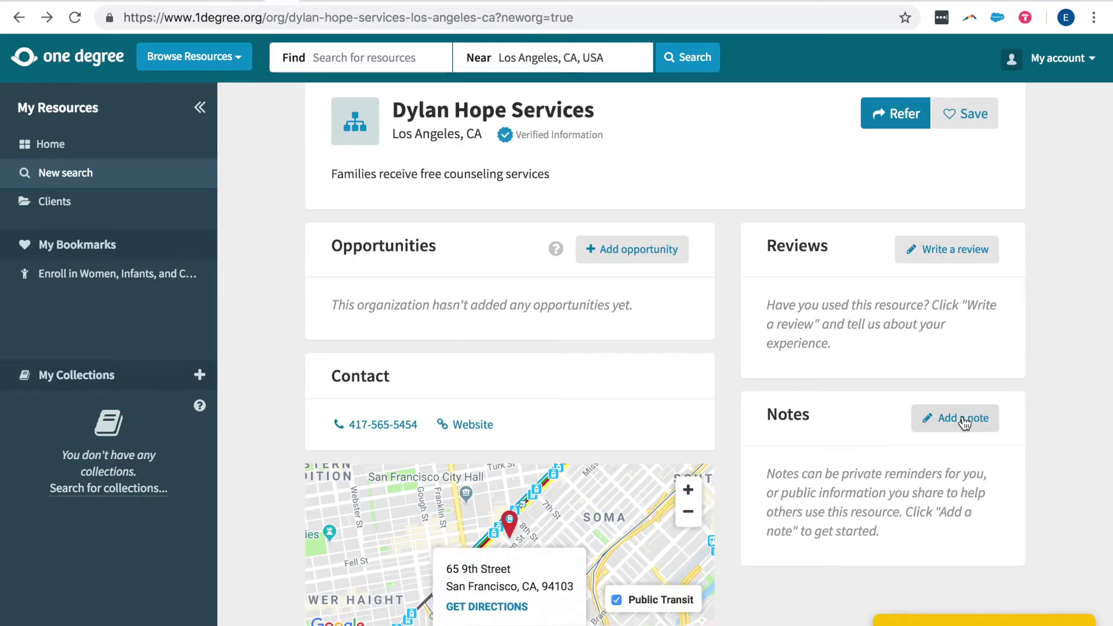
Save a public note 'Please bring your ID card' on the organization page and close the note window.
click(981, 420)
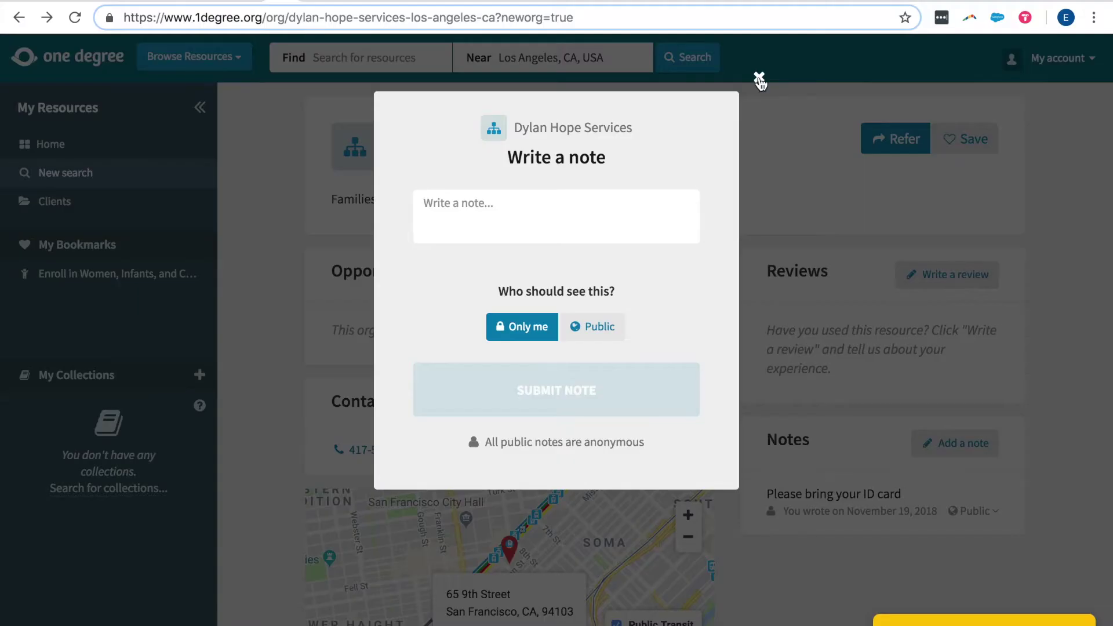
click(760, 79)
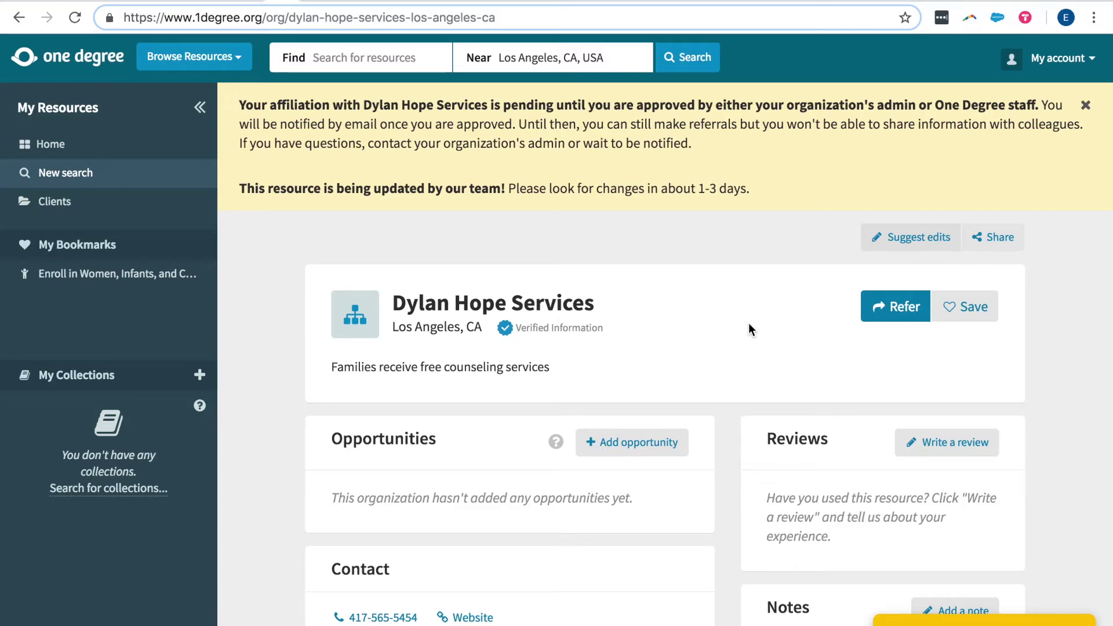
Submit a suggested edit answering 'No, but I know it's wrong' with 'Description is inaccurate' checked.
click(885, 249)
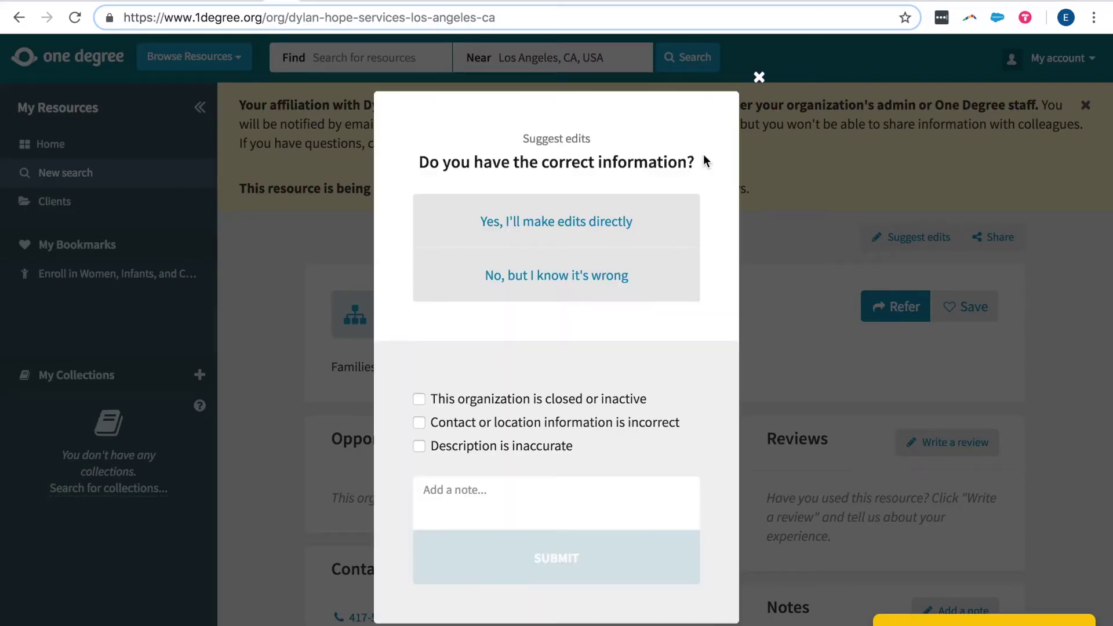
click(627, 227)
click(586, 294)
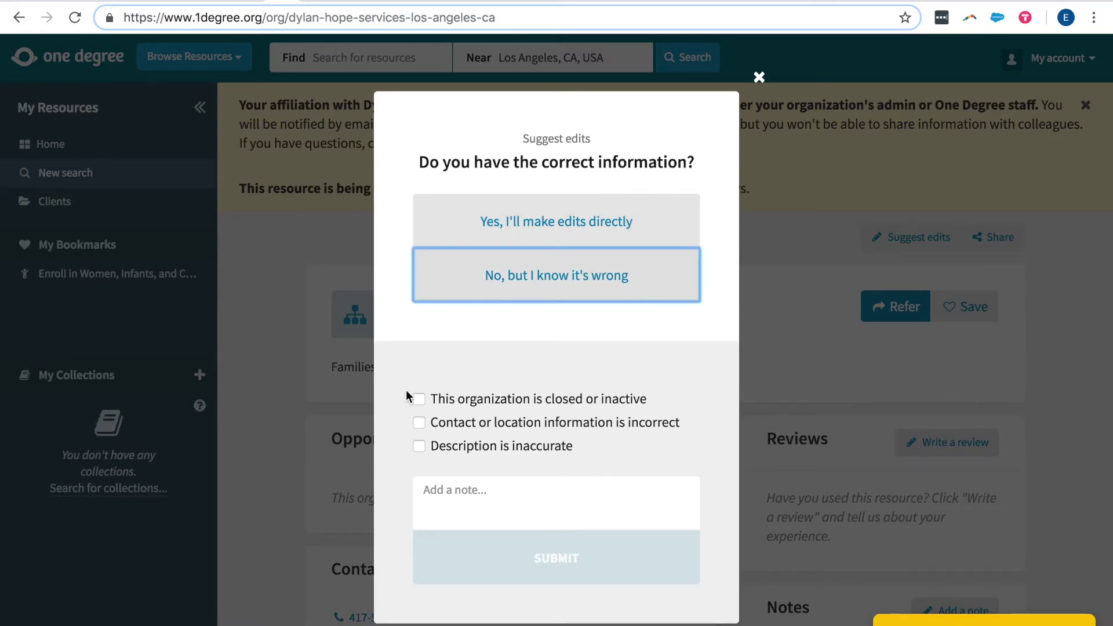
click(419, 447)
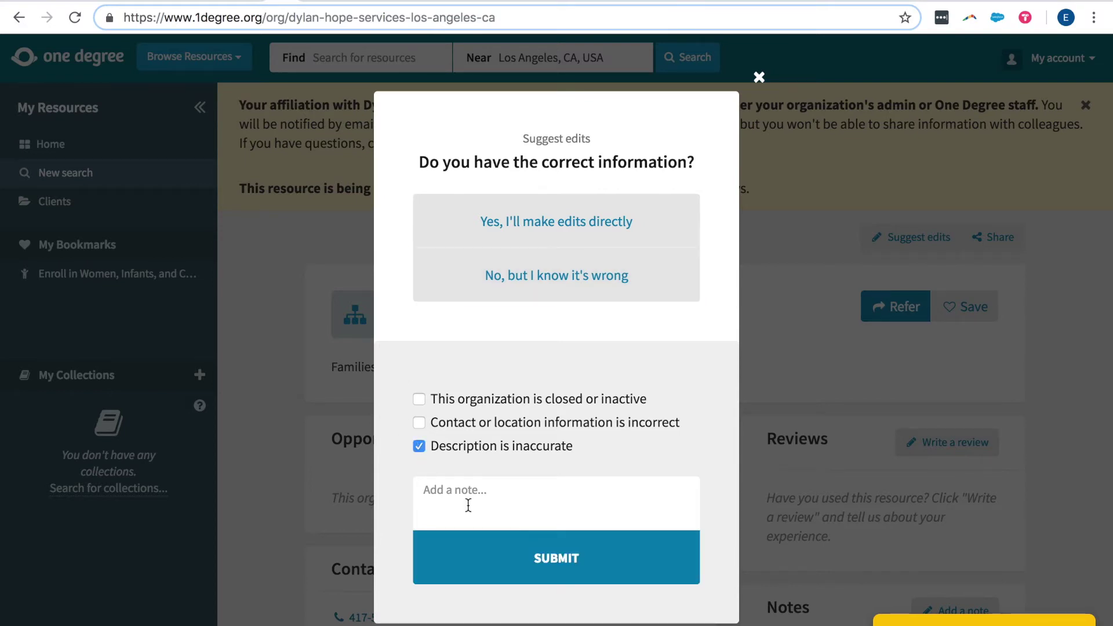
click(753, 448)
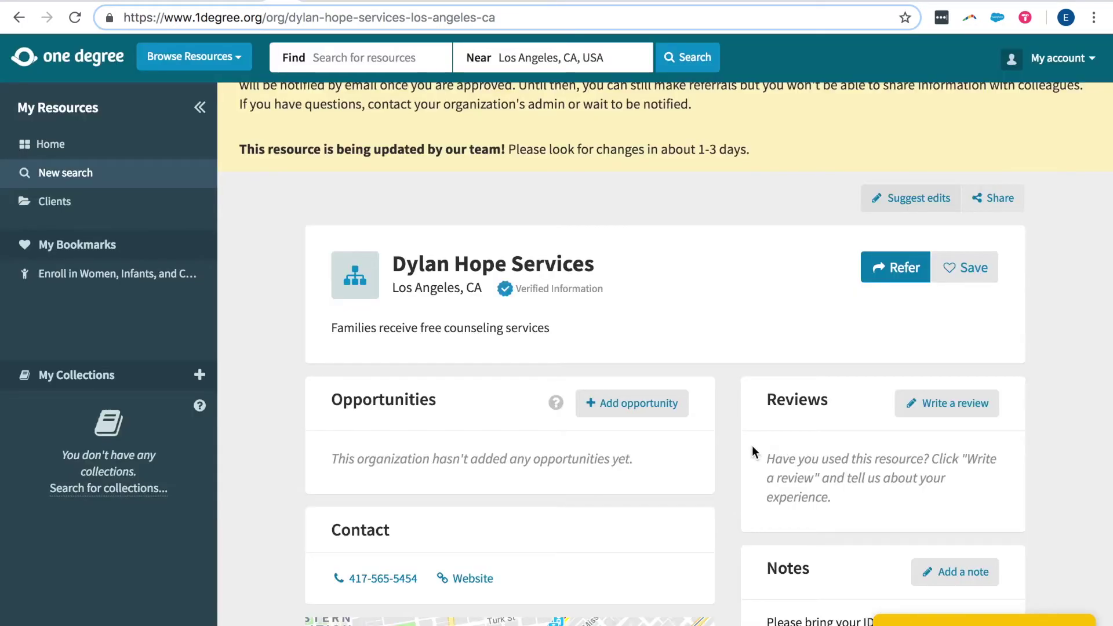
scroll(753, 447, down, 1)
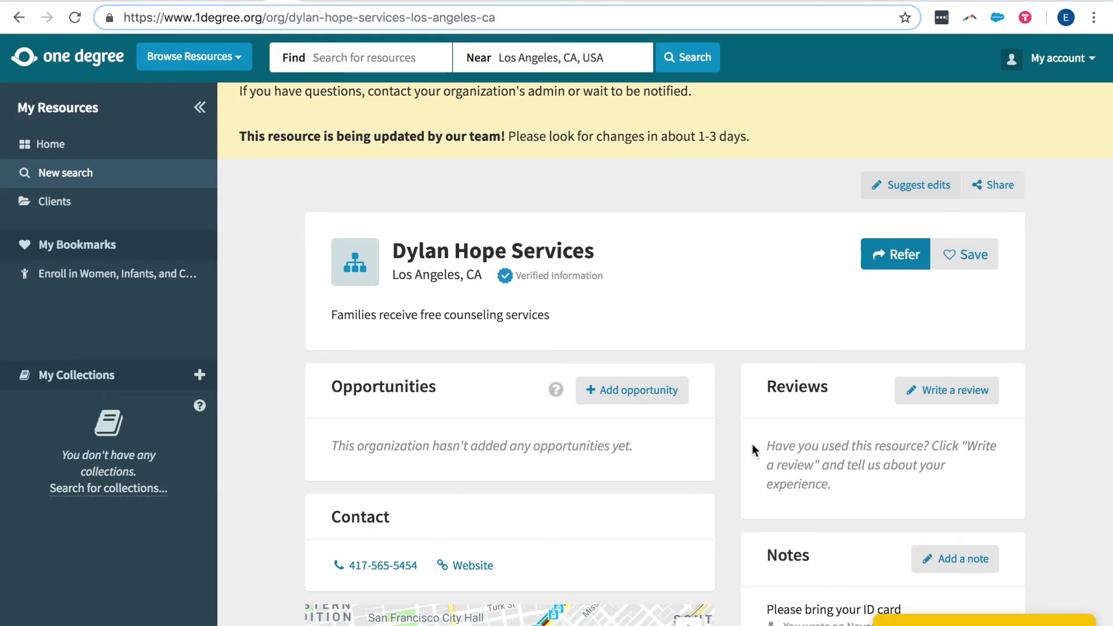
scroll(725, 453, up, 2)
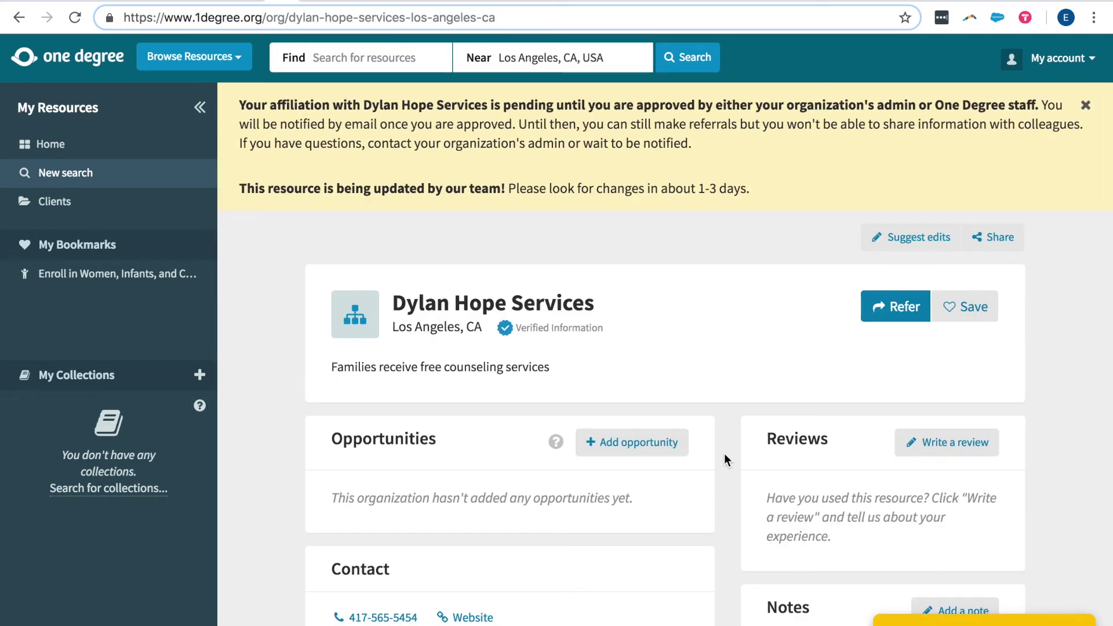